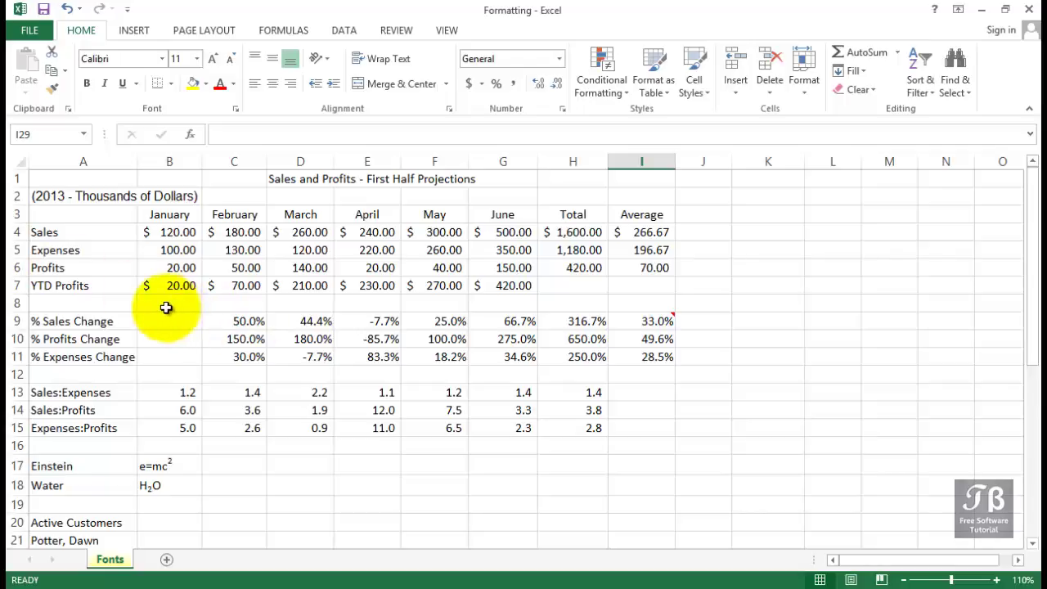
Select the title cell D1 and open the font name list
left_click(109, 185)
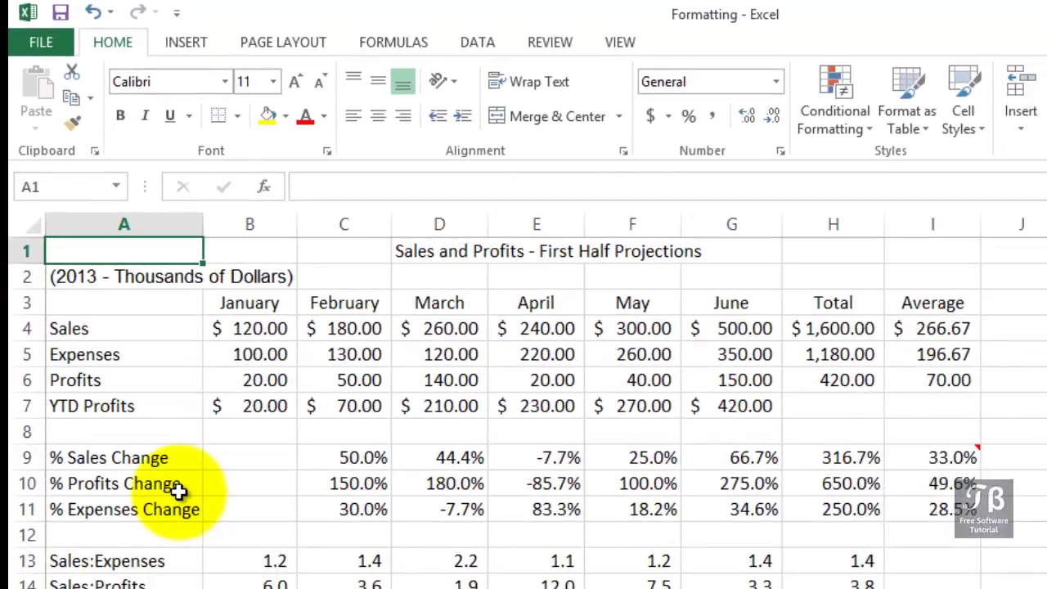
left_click(445, 255)
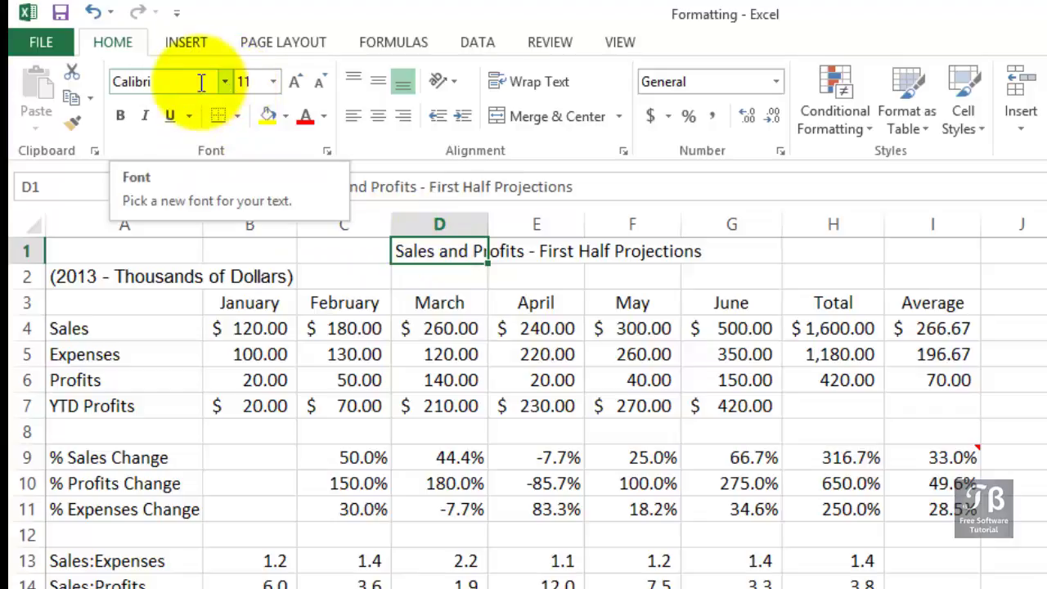
left_click(149, 82)
left_click(227, 82)
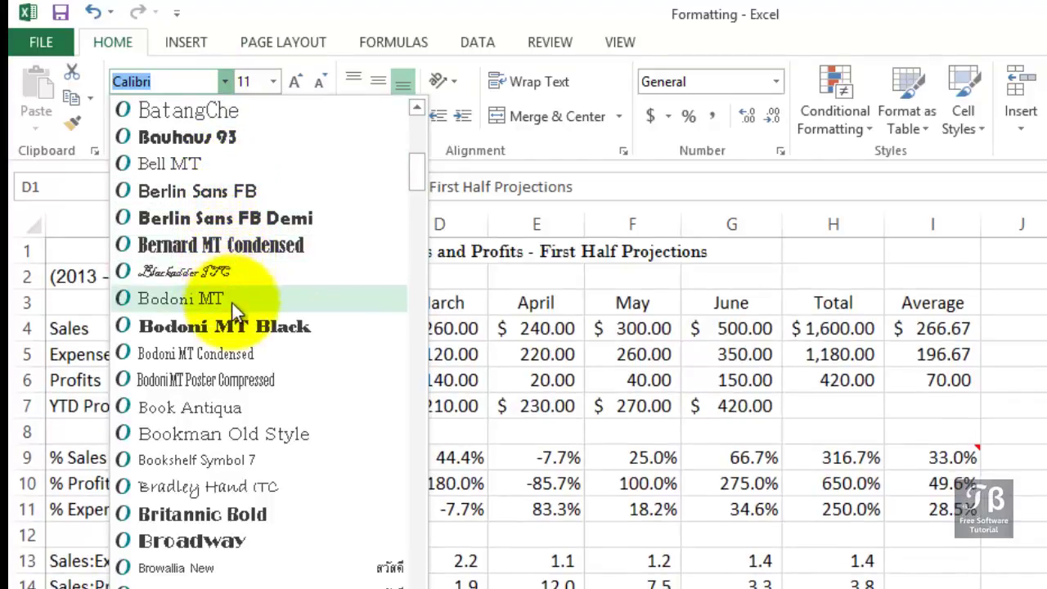
Scroll down through the full list of available fonts
scroll(234, 380, "down", 2)
scroll(232, 381, "down", 1)
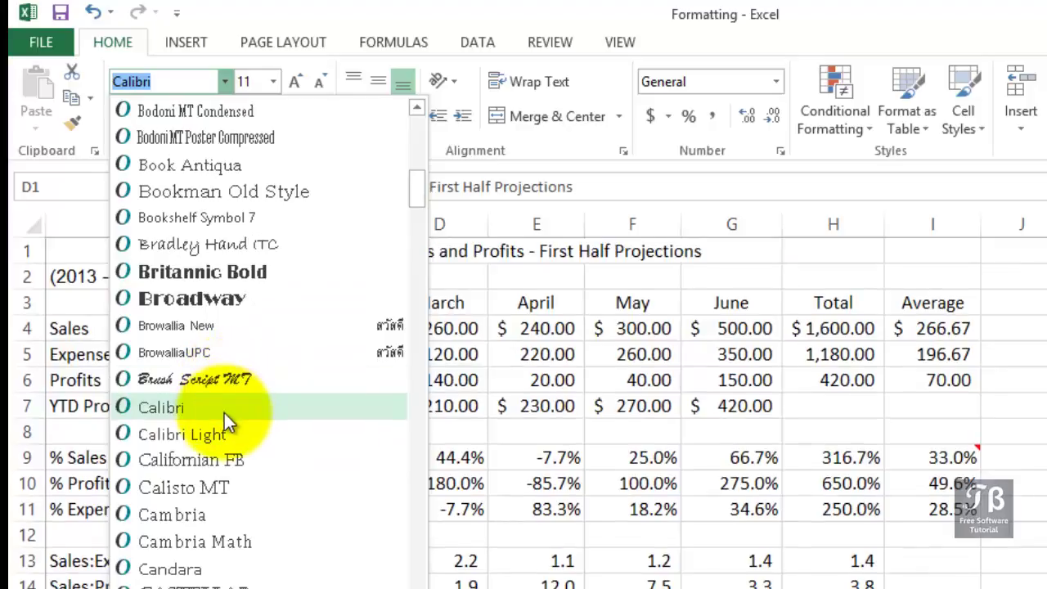
scroll(221, 425, "down", 2)
scroll(221, 425, "down", 1)
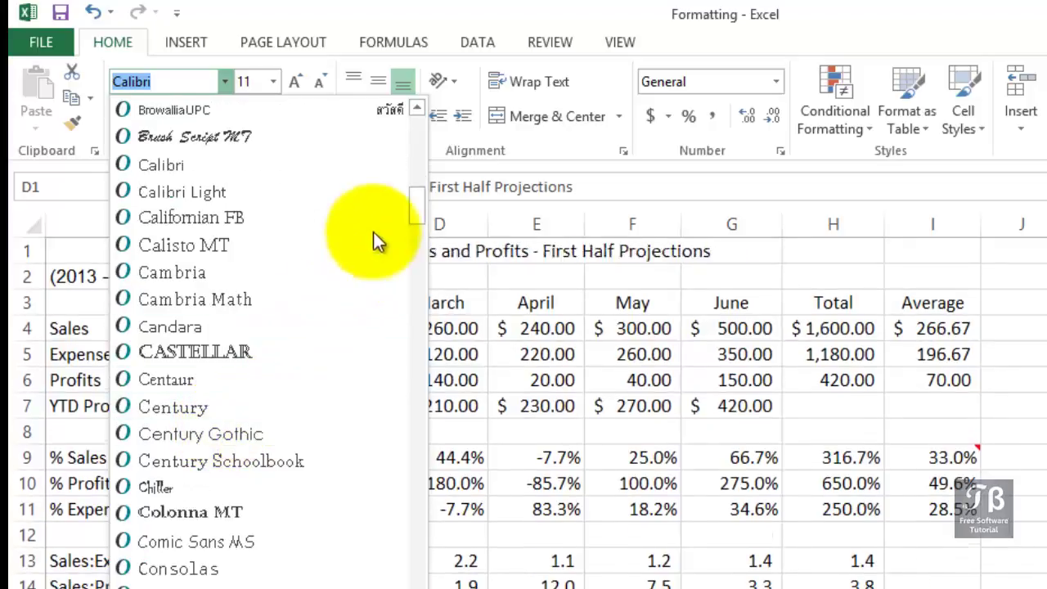
left_click_drag(420, 207, 414, 258)
scroll(351, 360, "down", 4)
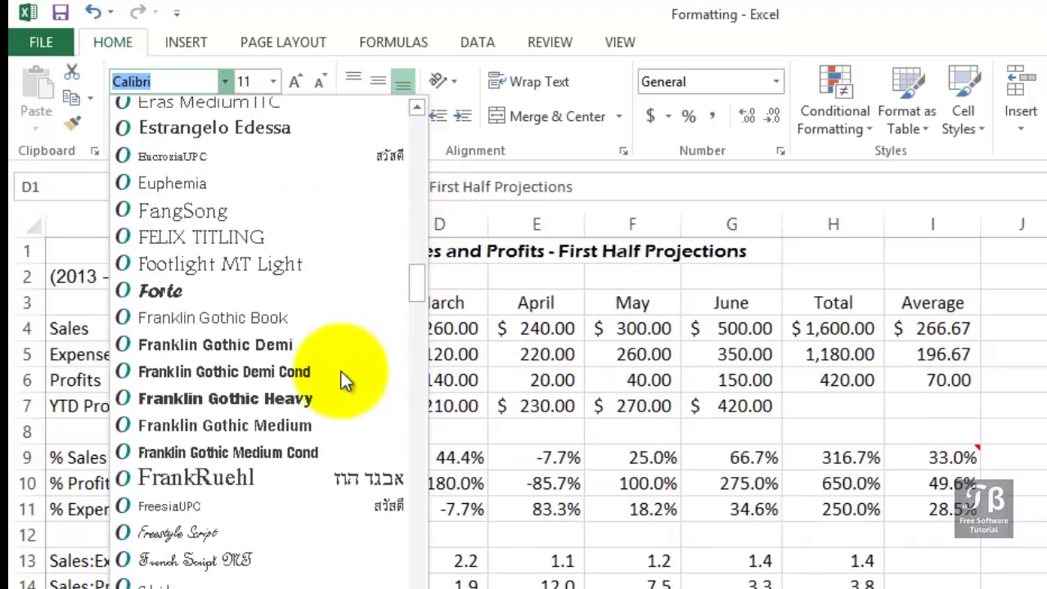
scroll(339, 372, "down", 4)
scroll(340, 372, "down", 5)
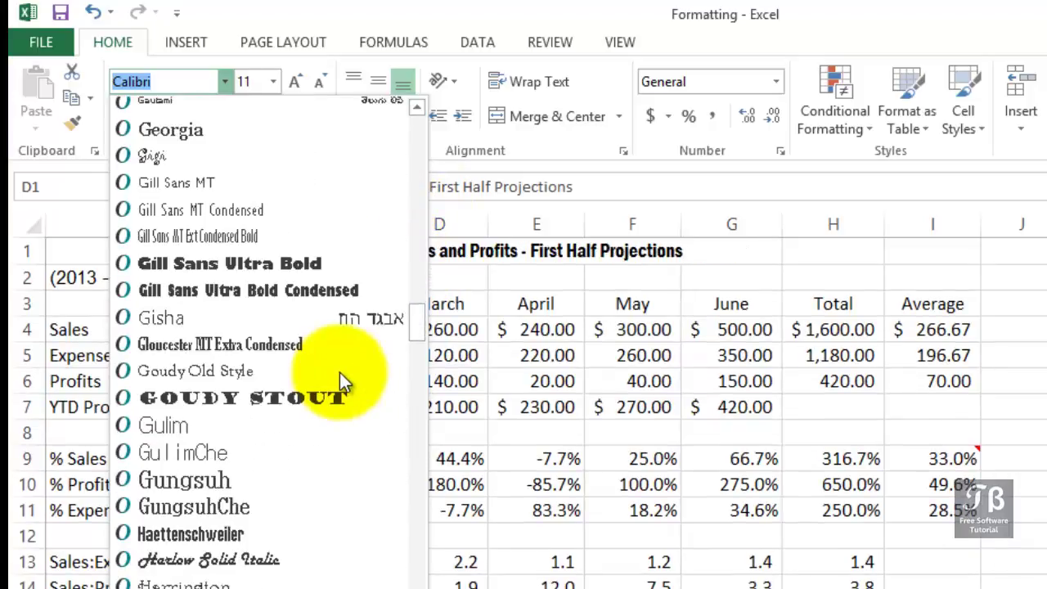
scroll(339, 372, "down", 4)
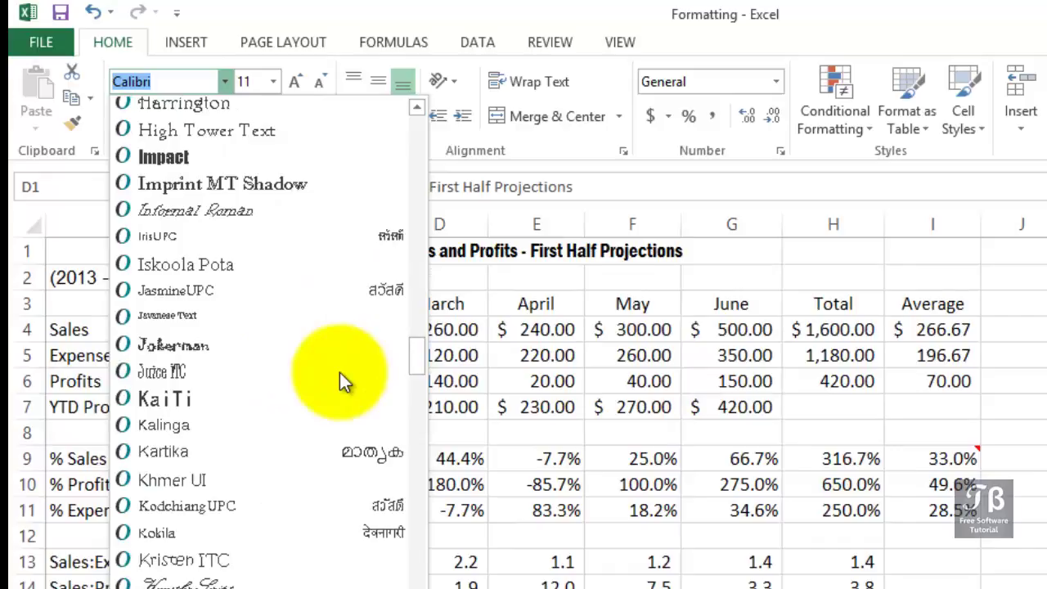
scroll(339, 372, "down", 5)
scroll(340, 372, "down", 10)
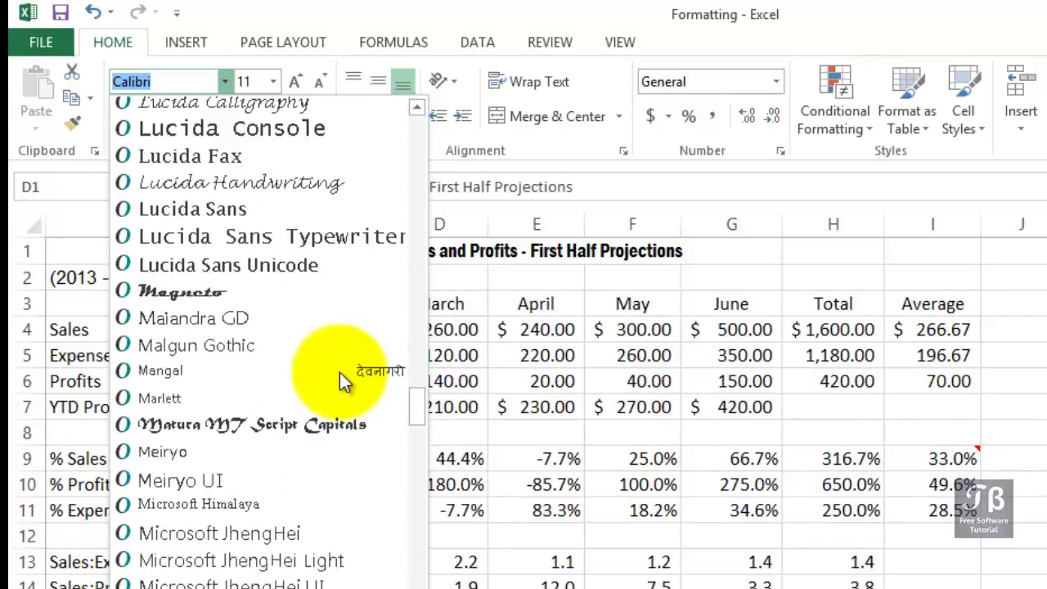
scroll(339, 372, "down", 6)
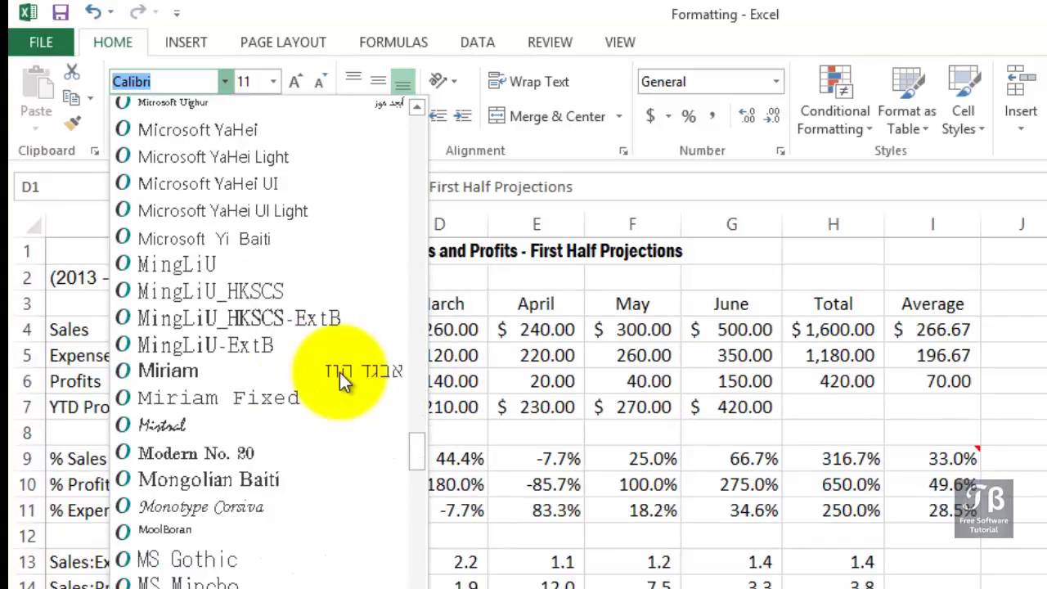
scroll(339, 372, "down", 2)
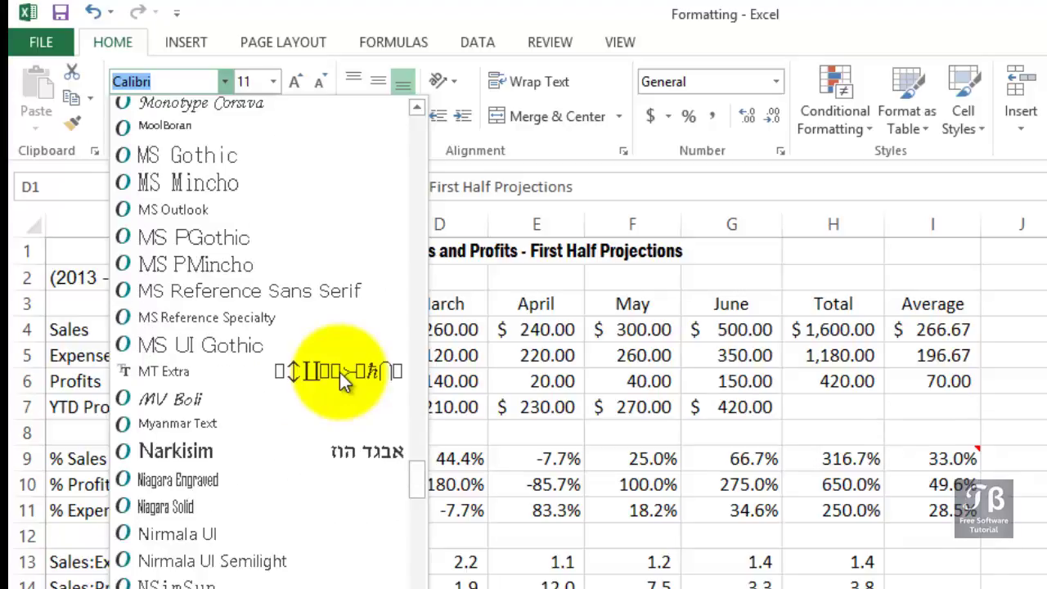
scroll(339, 372, "down", 4)
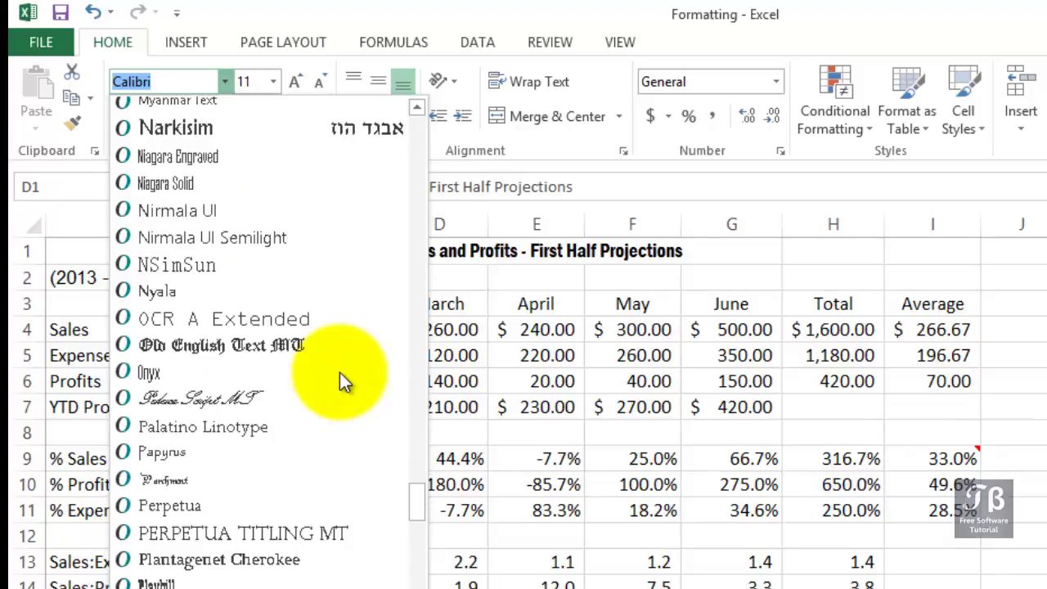
scroll(339, 372, "down", 5)
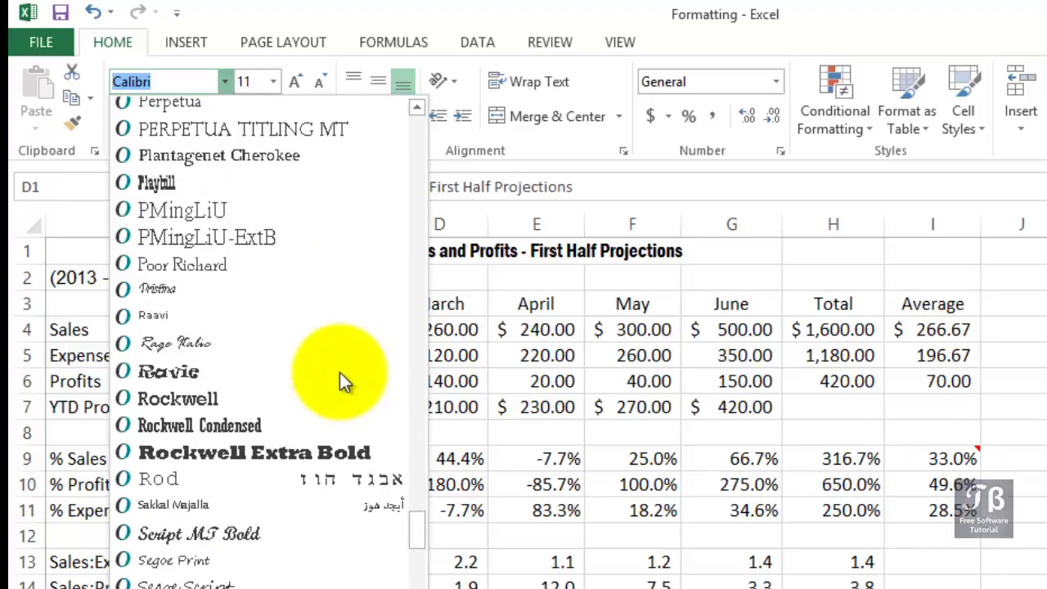
scroll(340, 372, "down", 8)
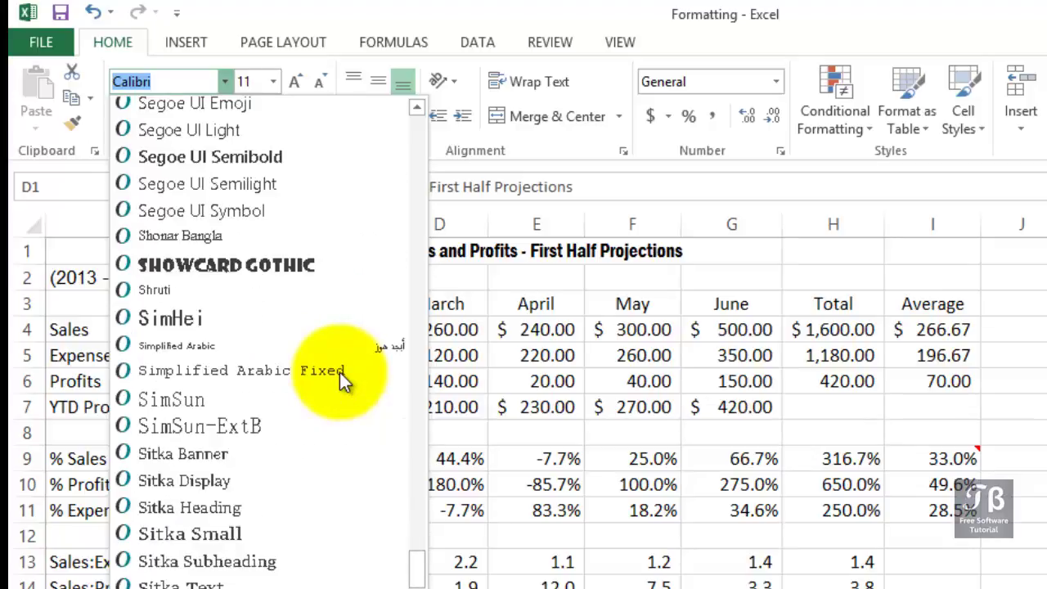
scroll(340, 373, "down", 2)
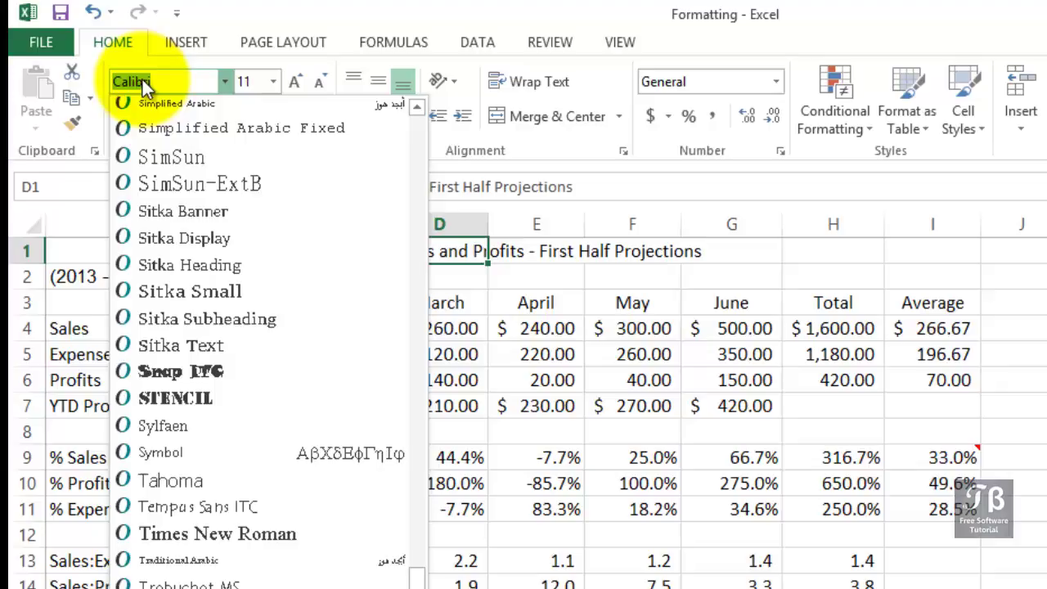
Make the D1 title 18 point and bold, keeping Calibri
left_click(227, 82)
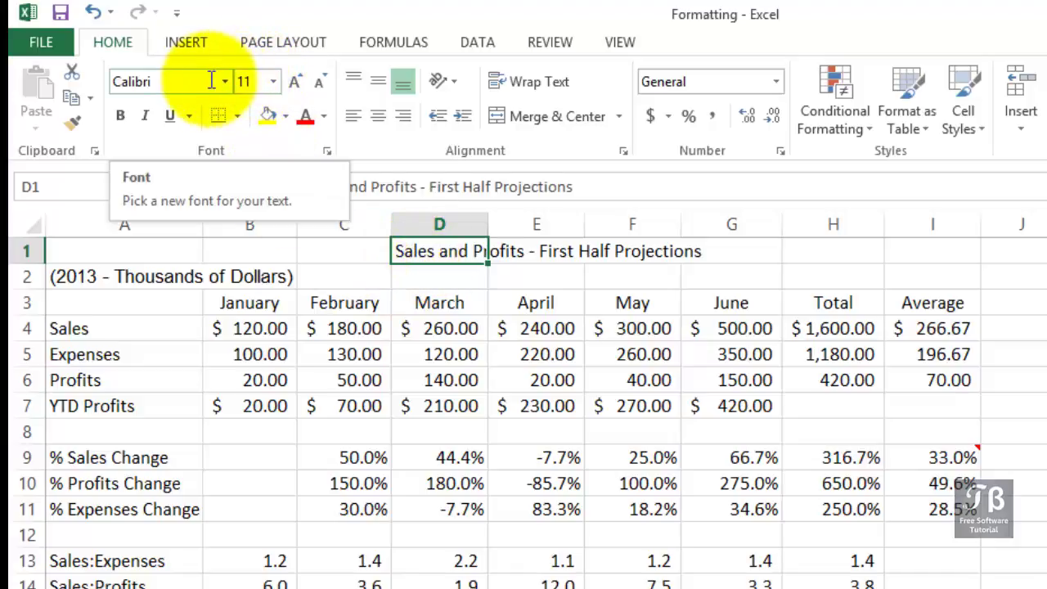
left_click(272, 83)
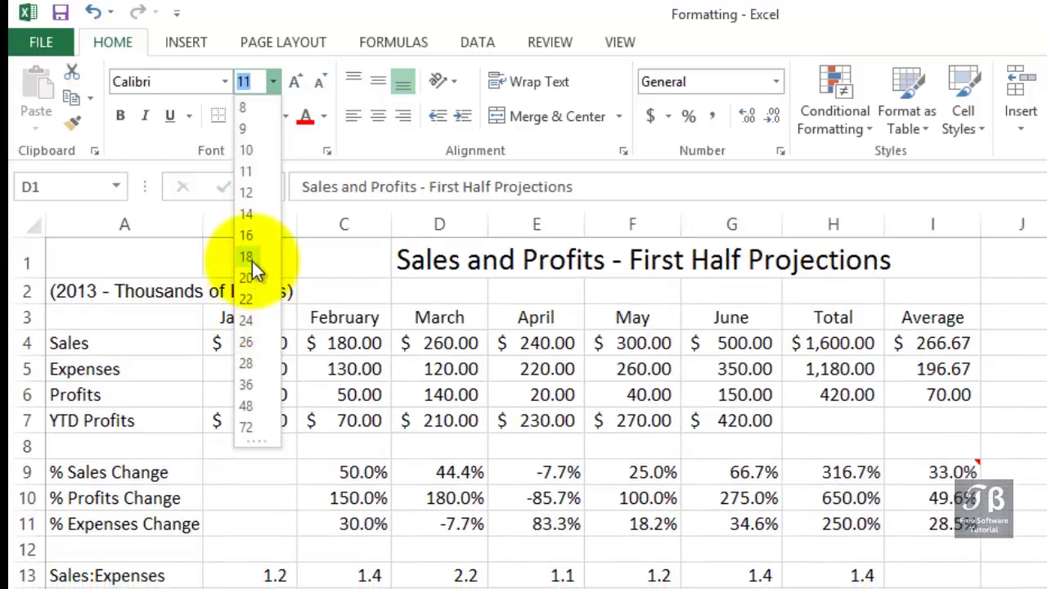
left_click(247, 257)
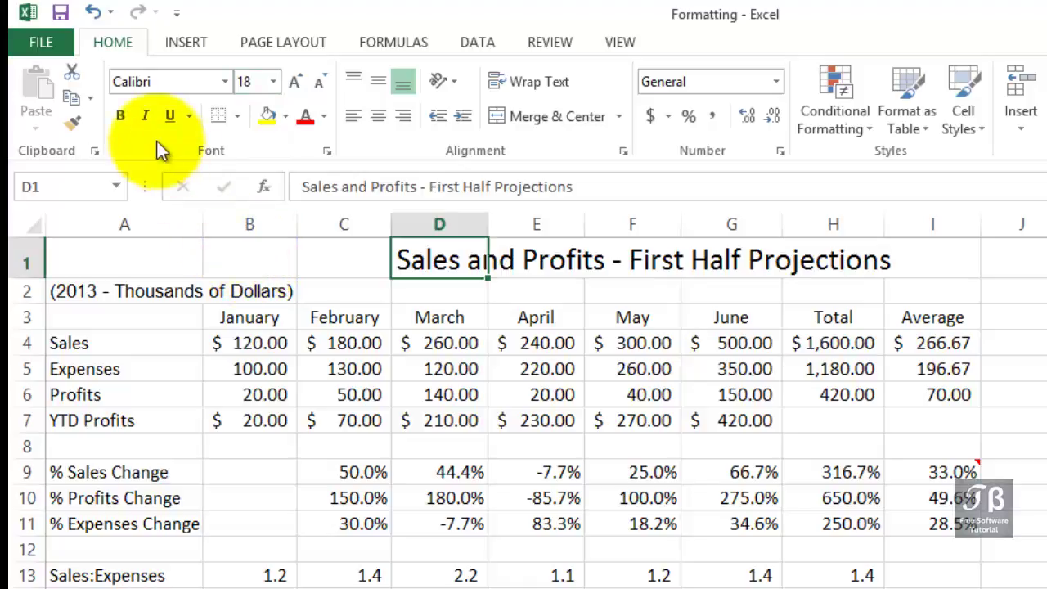
left_click(120, 117)
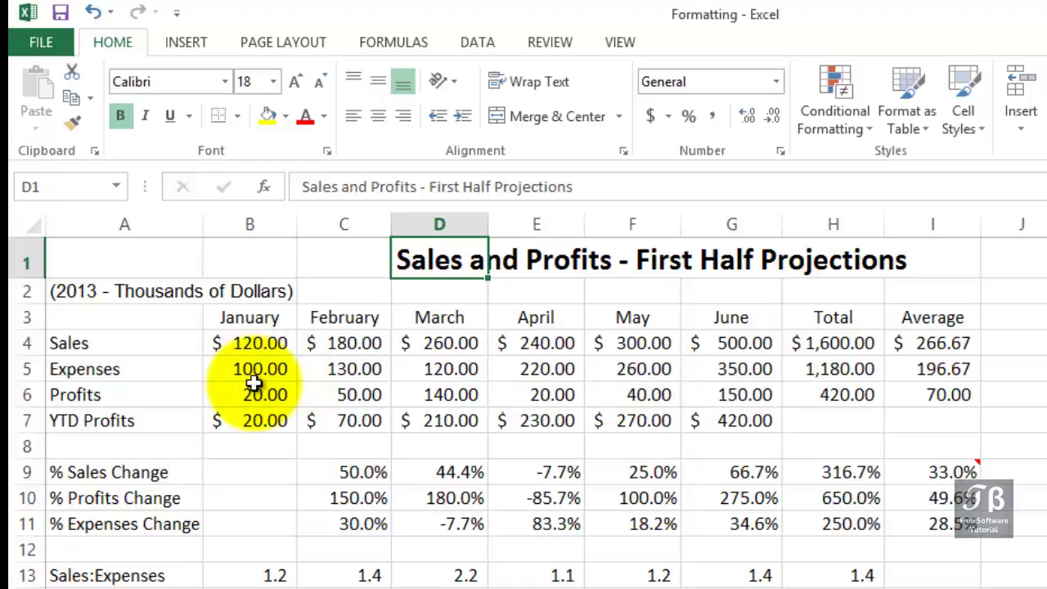
Format headers B3:I3 as 12 point bold using the mini toolbar
left_click_drag(263, 317, 911, 319)
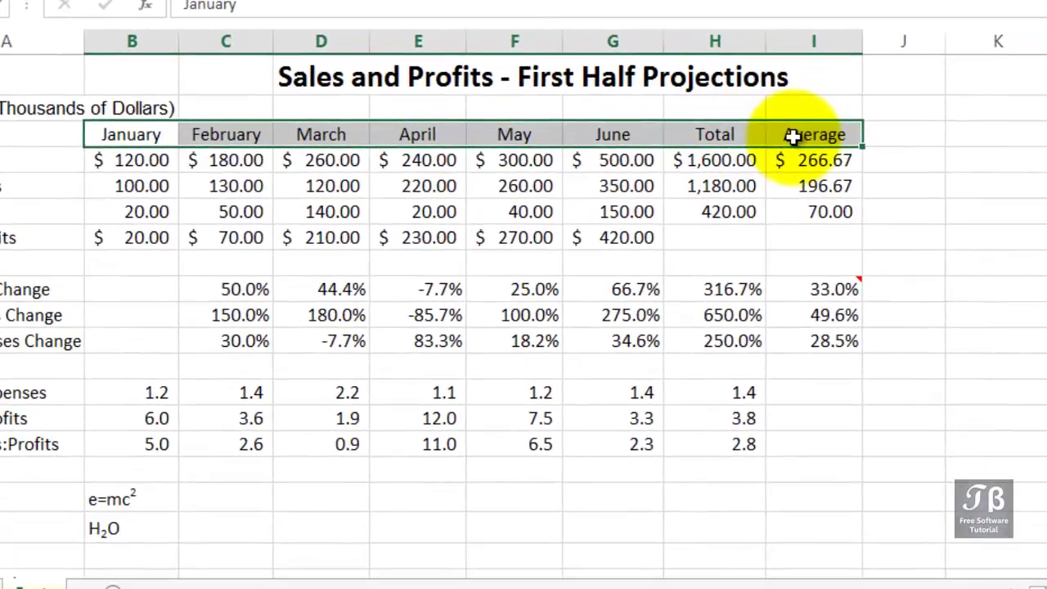
left_click_drag(793, 137, 788, 136)
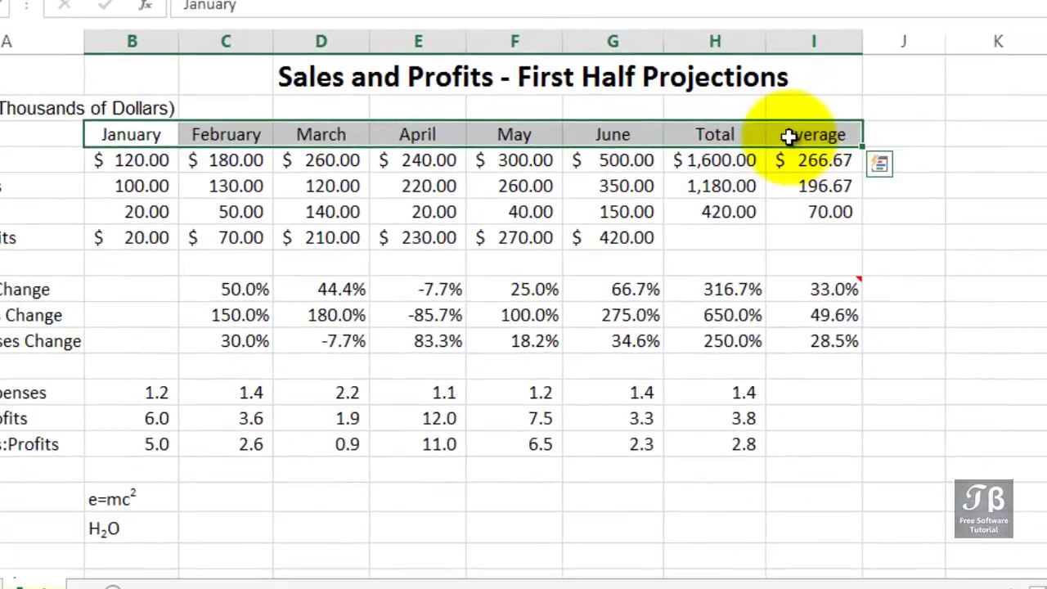
right_click(731, 136)
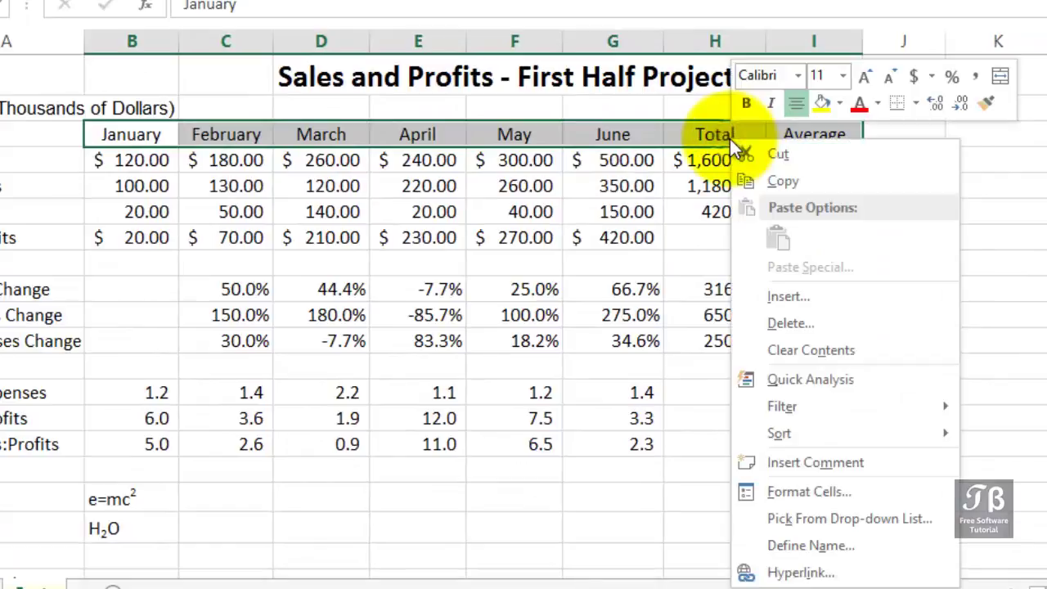
left_click(842, 76)
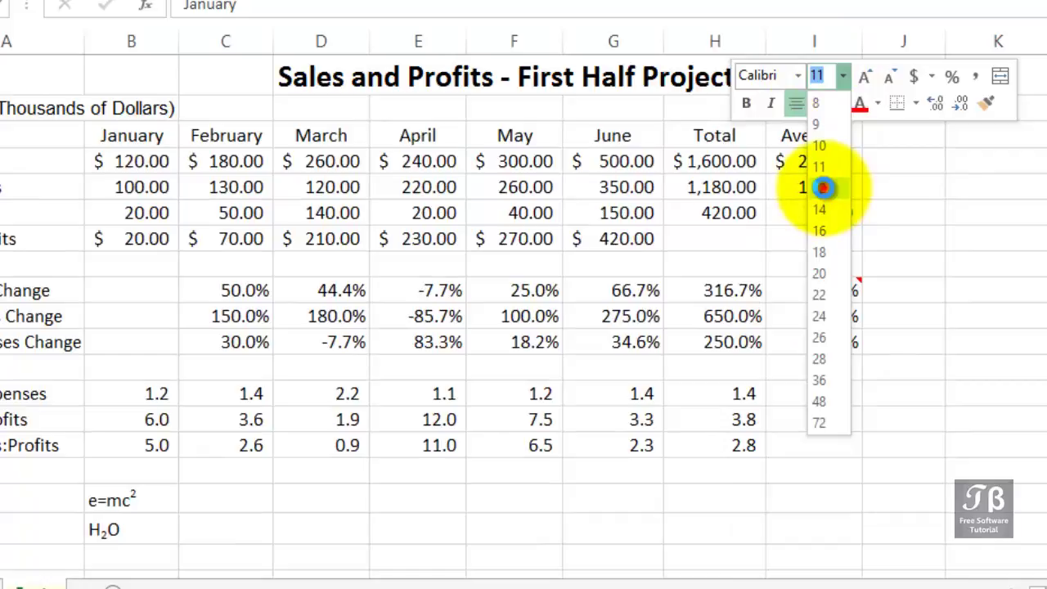
left_click(820, 188)
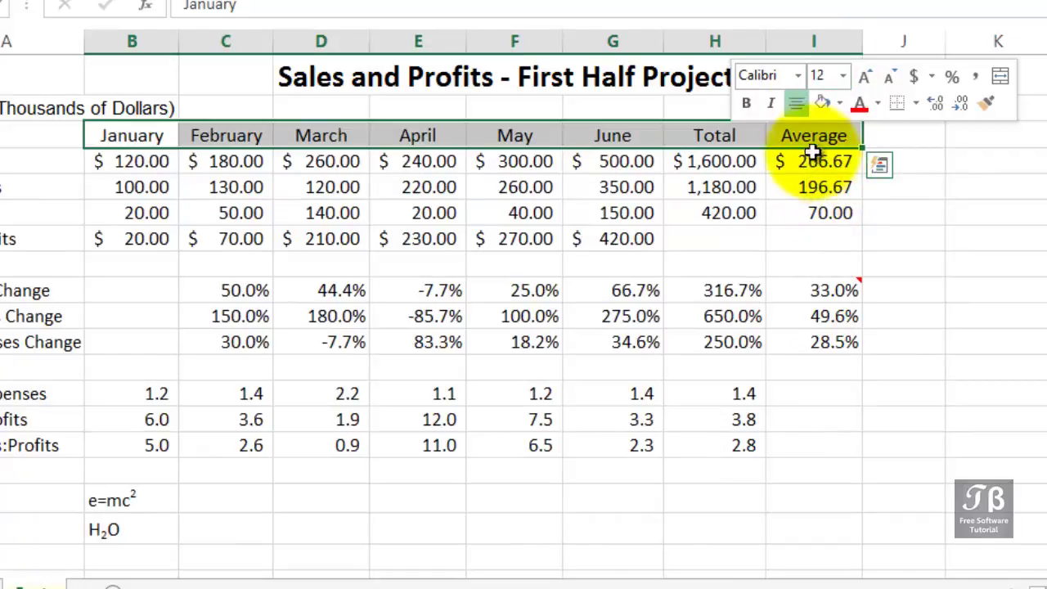
left_click(749, 109)
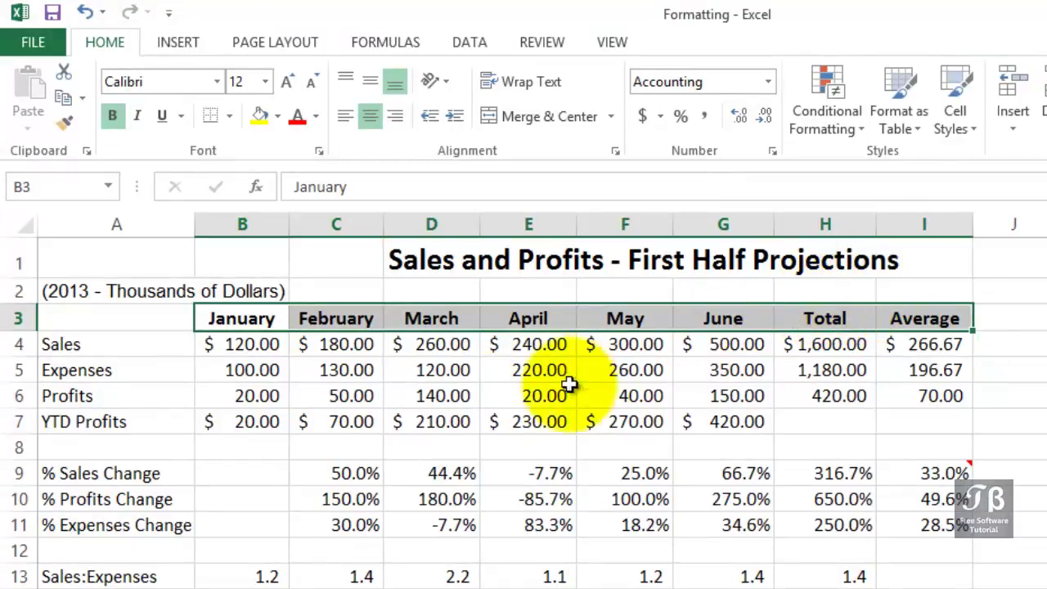
Bold the row labels in A4:A7, Sales through YTD Profits
left_click(122, 348)
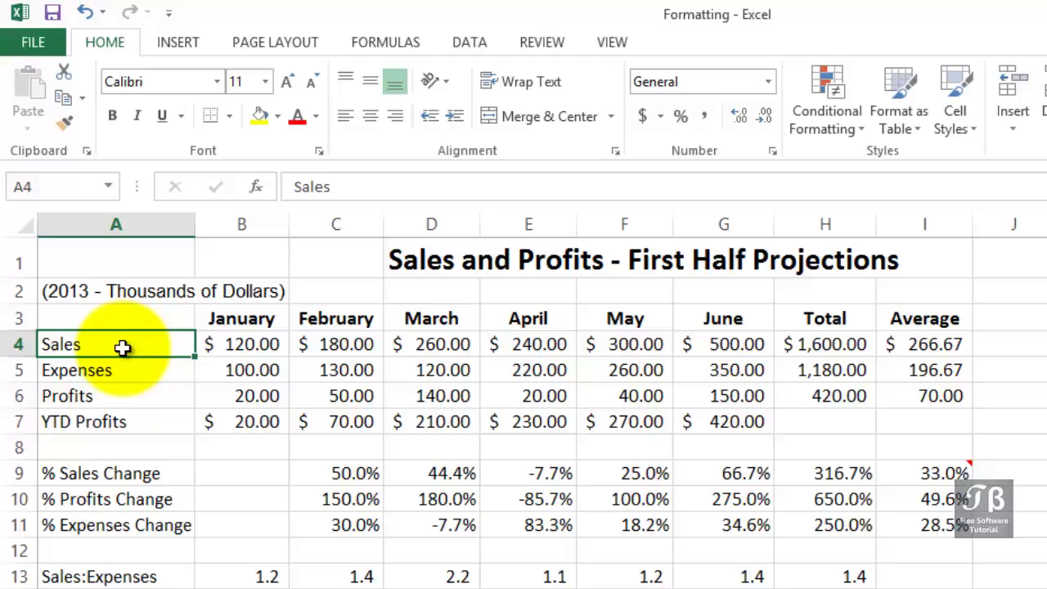
left_click_drag(122, 348, 120, 422)
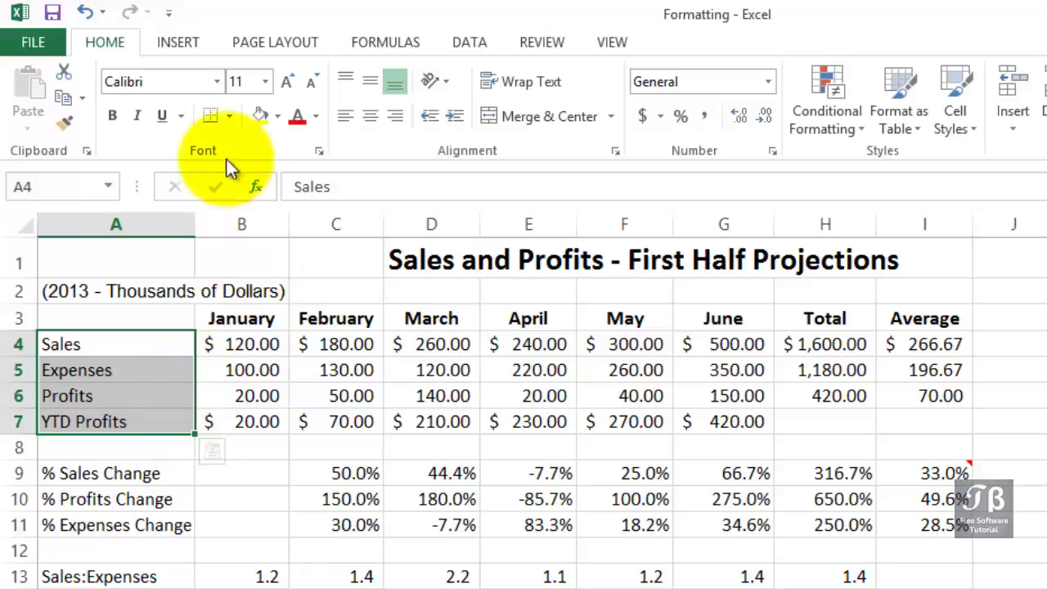
left_click(120, 115)
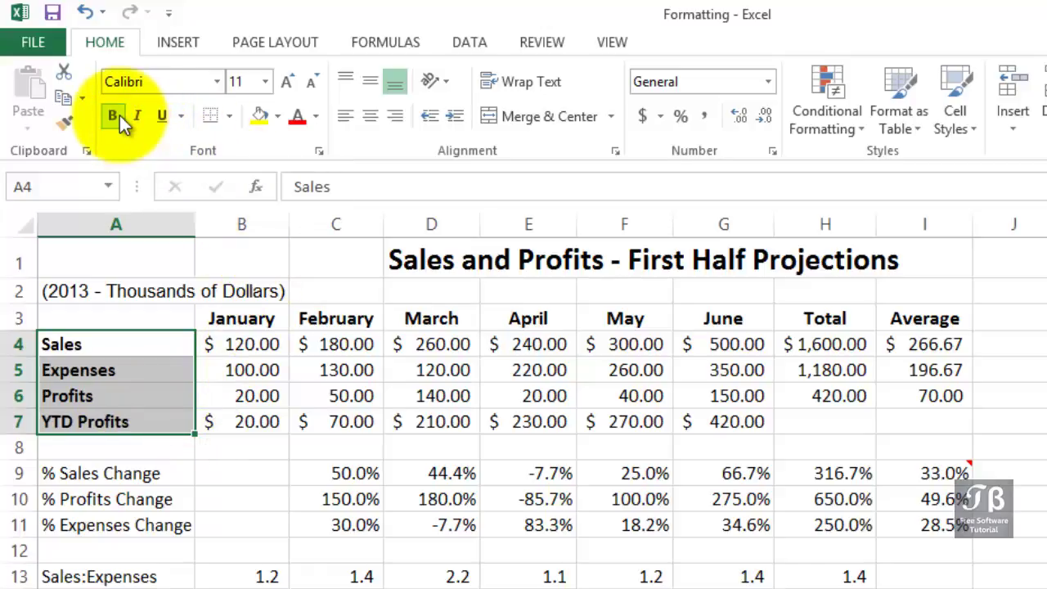
Bold the Sales figures in B4:I4
left_click(256, 347)
left_click_drag(256, 347, 922, 345)
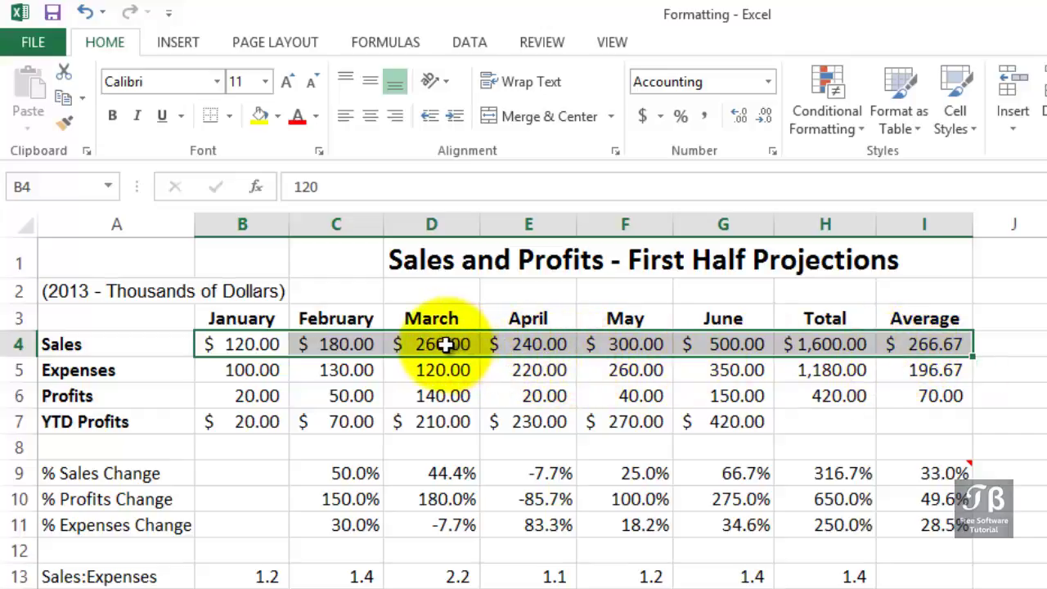
left_click(117, 115)
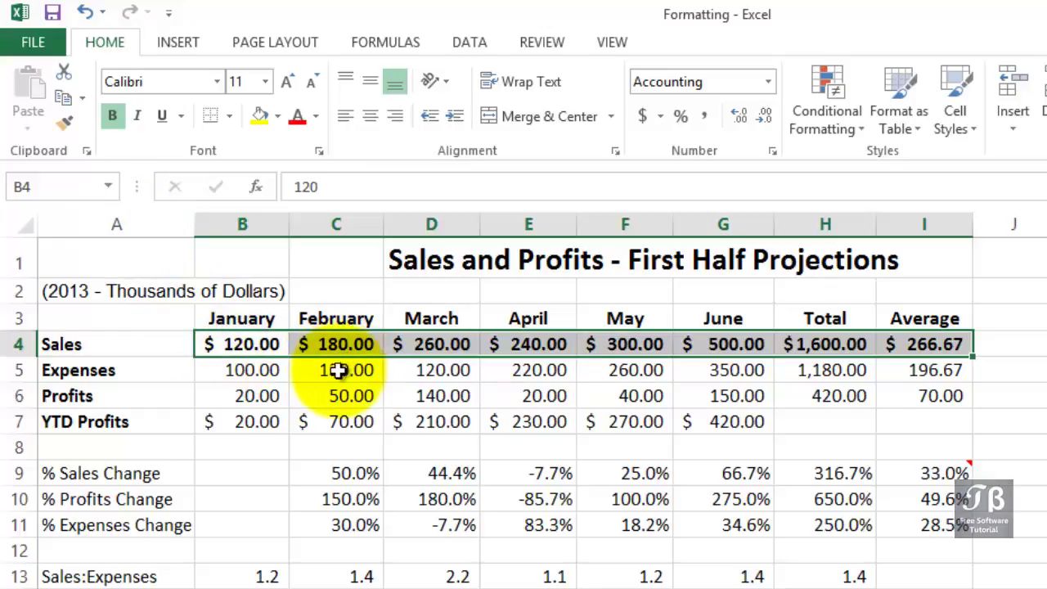
left_click(295, 396)
scroll(292, 401, "down", 1)
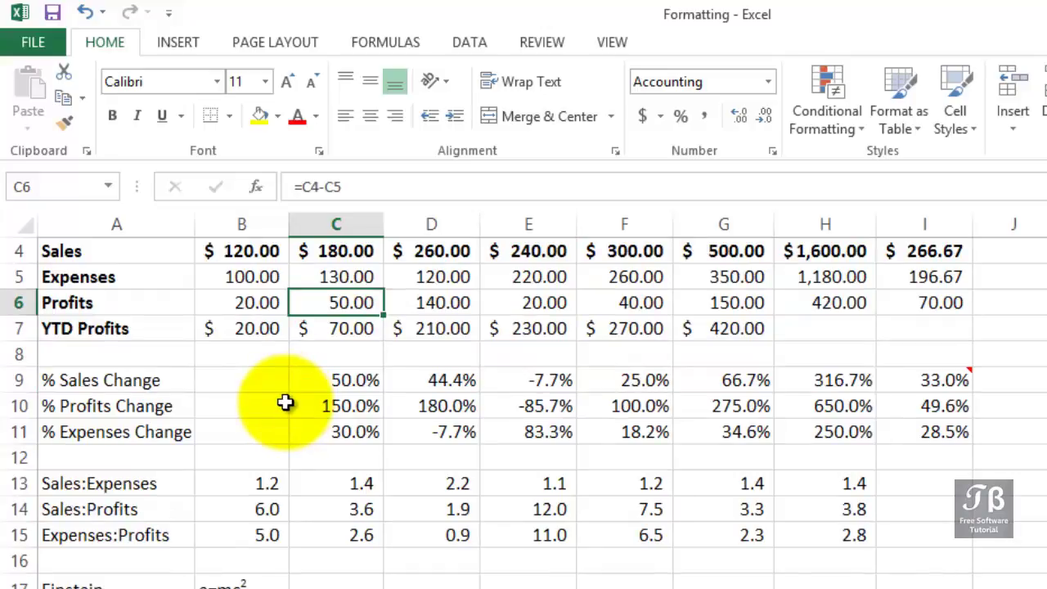
scroll(283, 403, "down", 1)
scroll(278, 405, "down", 1)
left_click(231, 429)
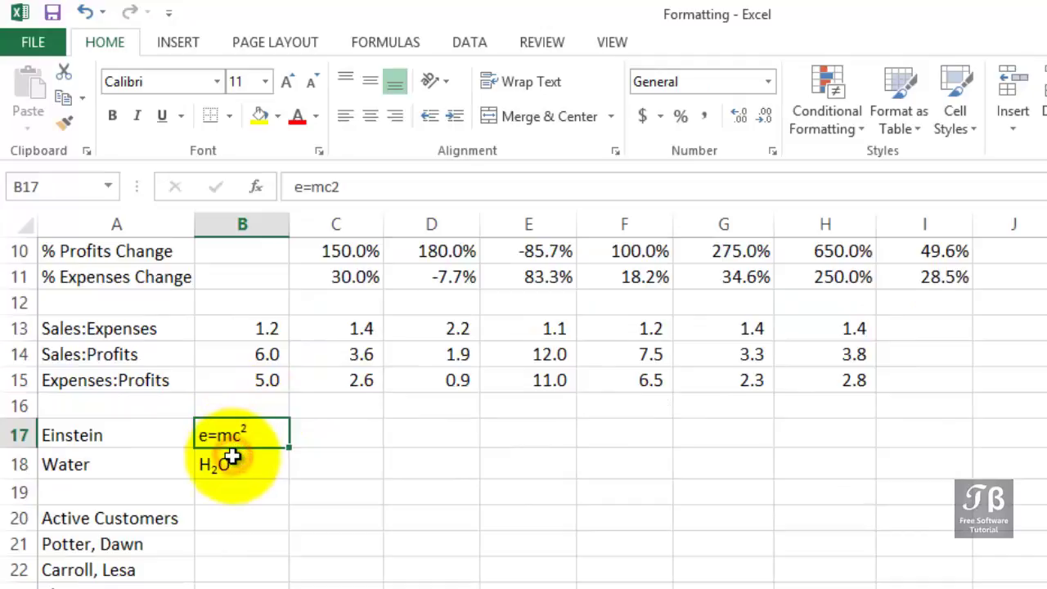
left_click(233, 459)
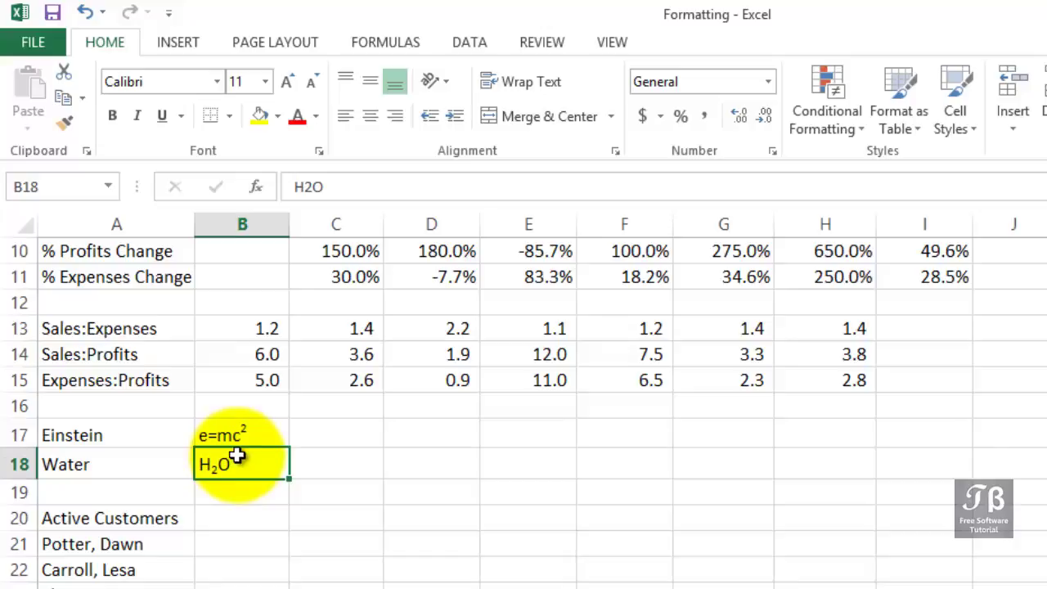
left_click(238, 434)
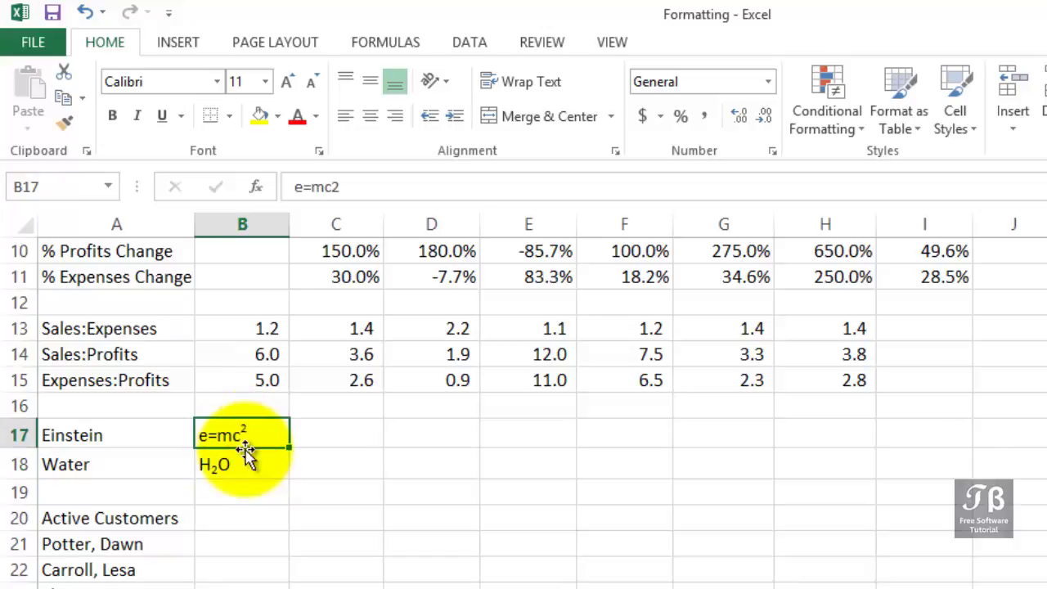
left_click(238, 462)
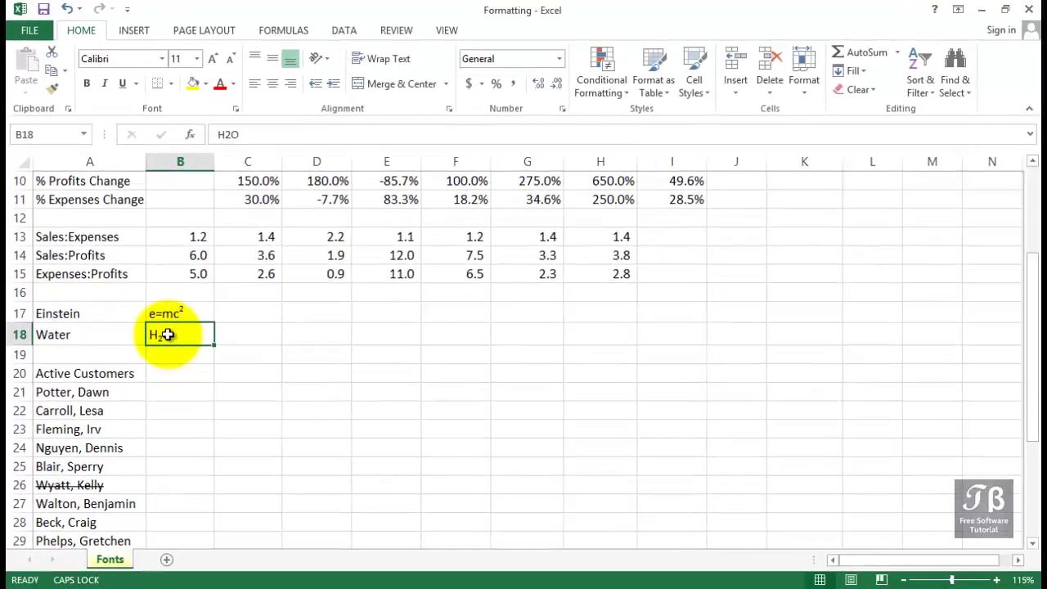
right_click(229, 468)
left_click(211, 265)
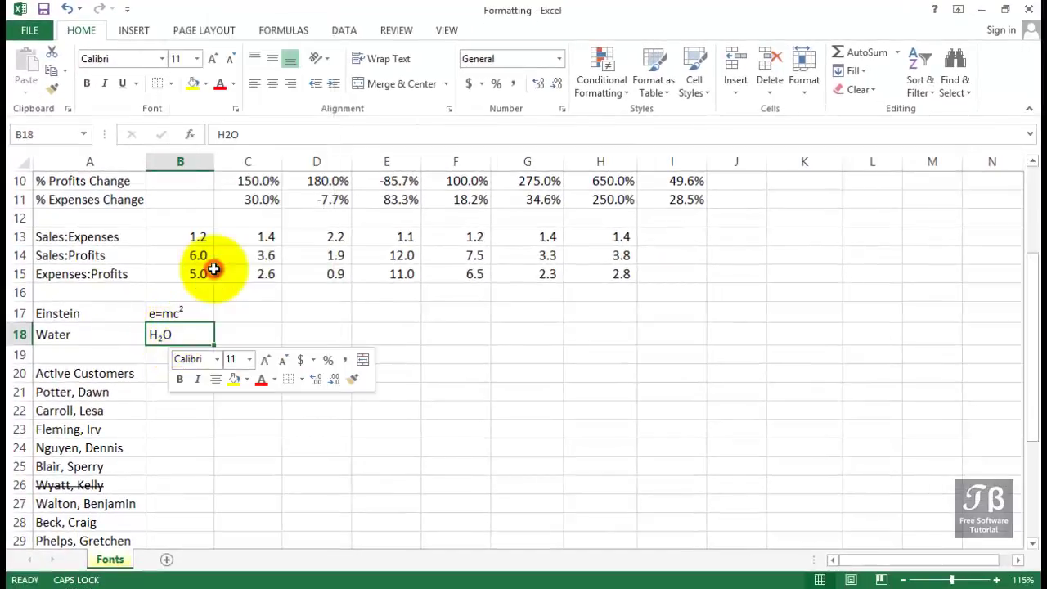
left_click_drag(212, 84, 542, 124)
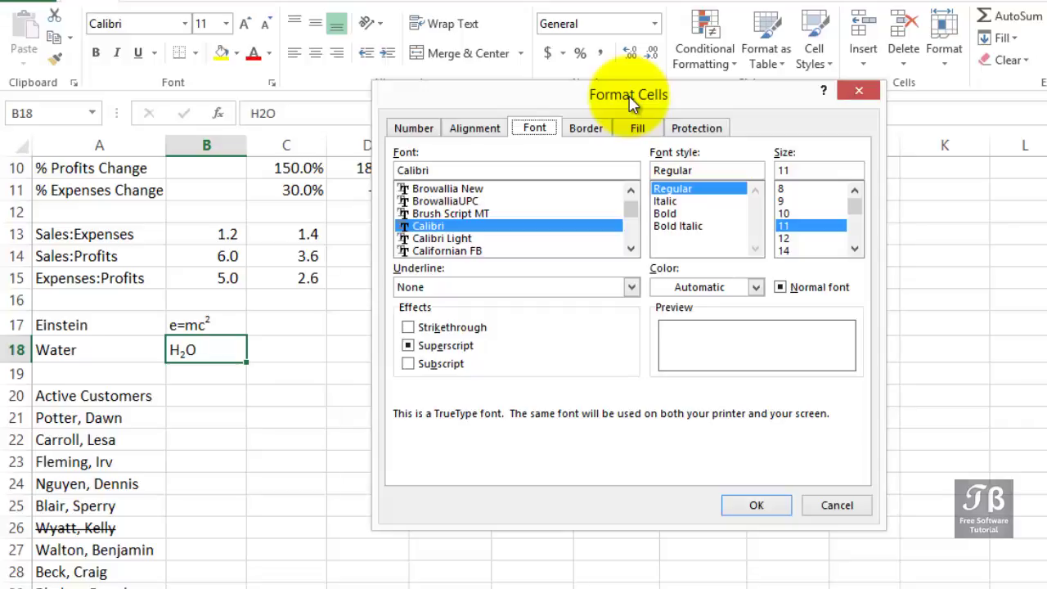
left_click(538, 134)
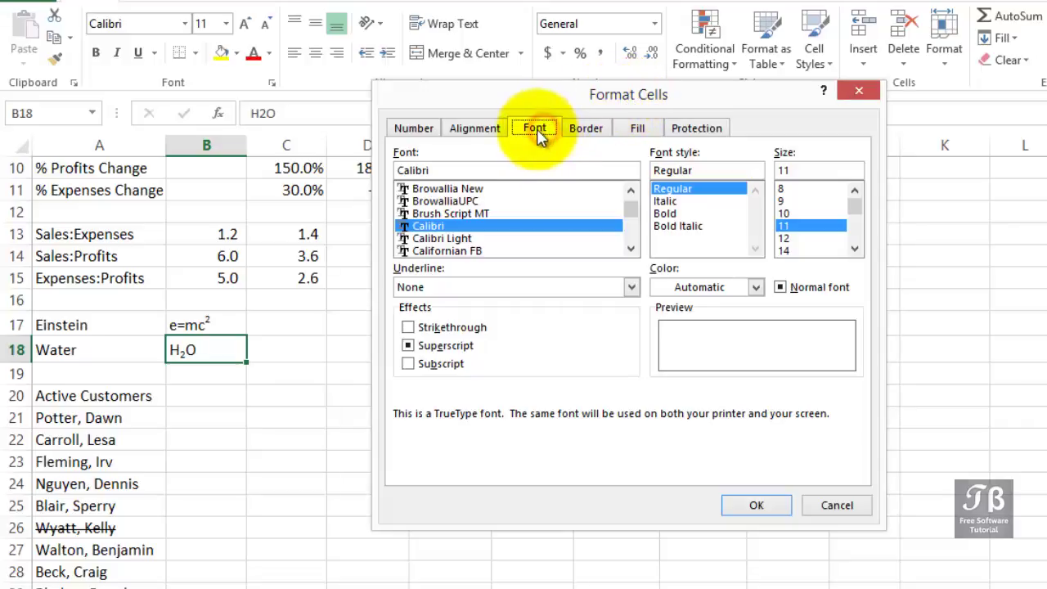
left_click(427, 350)
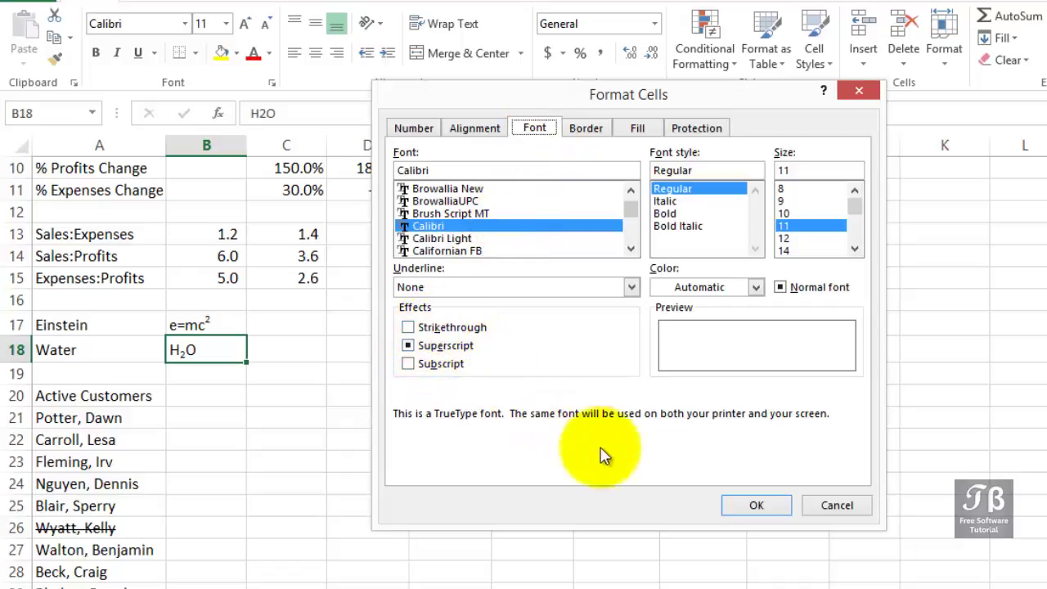
Type H2O into C18 and select just the 2 for formatting
left_click(755, 503)
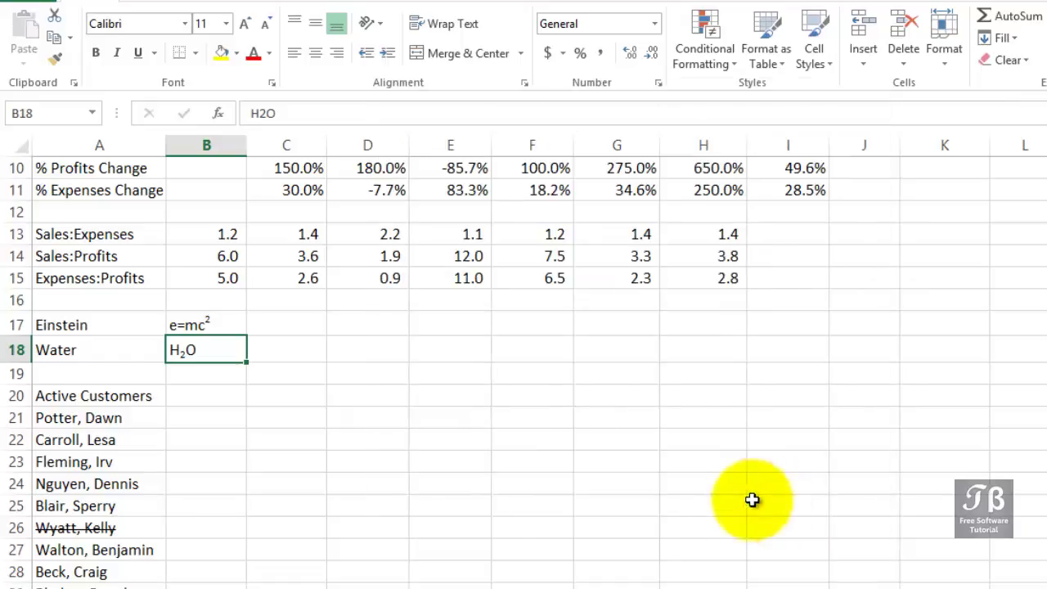
left_click(296, 349)
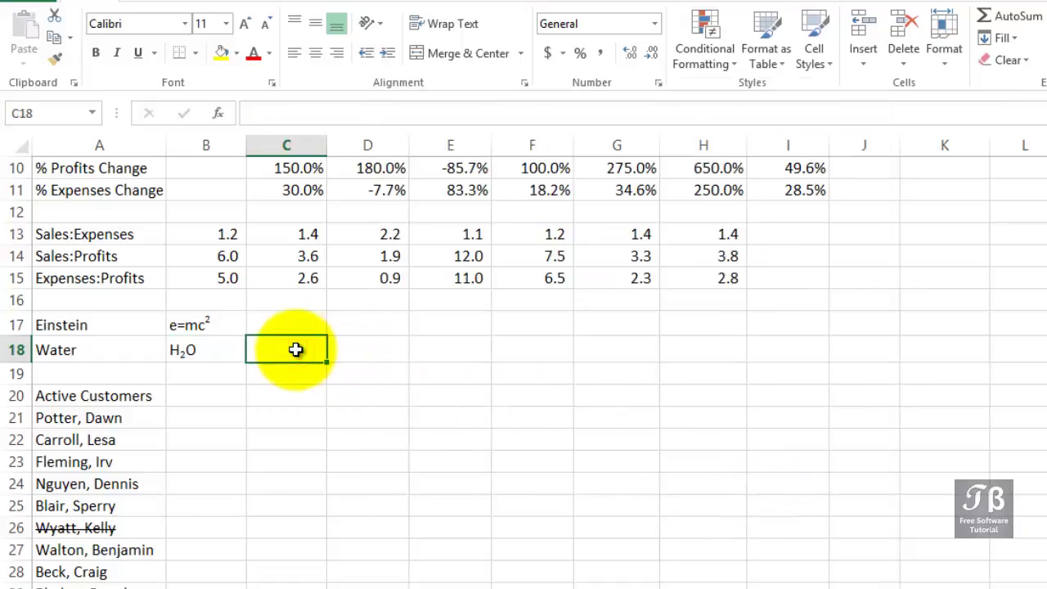
type("H")
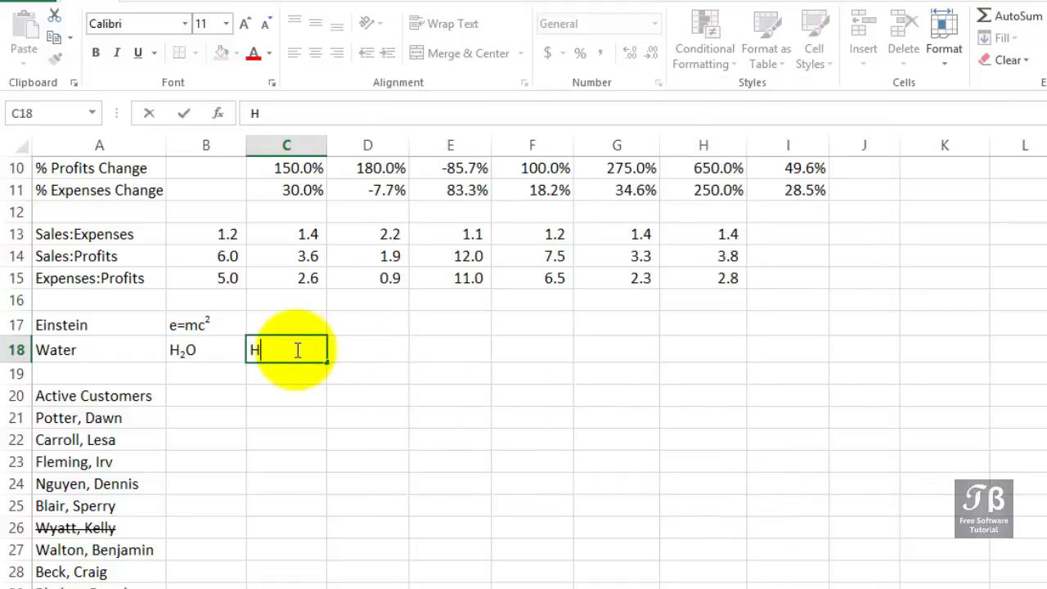
type("2O")
left_click_drag(254, 350, 266, 360)
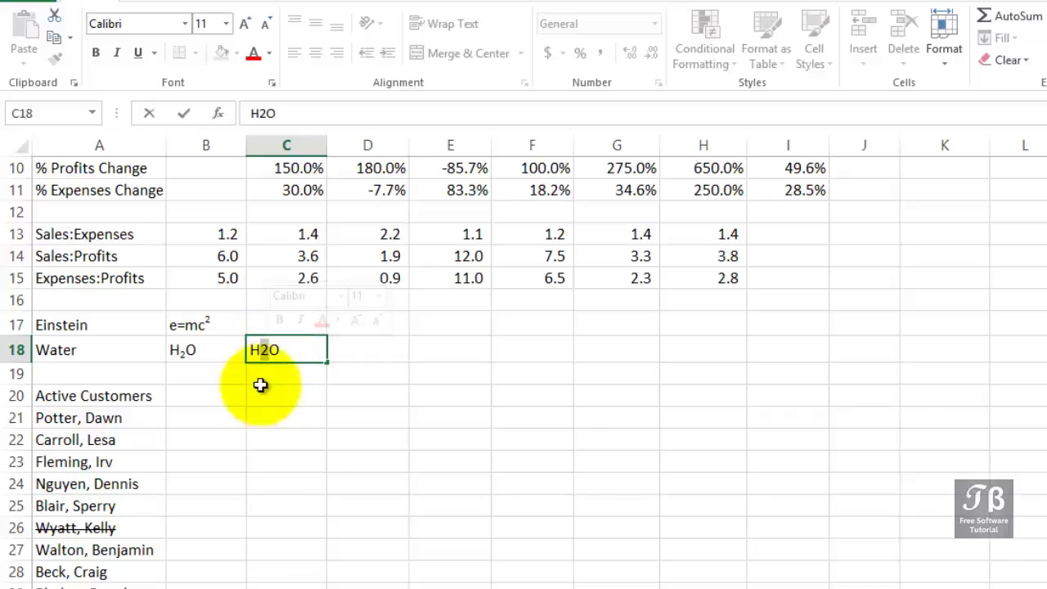
right_click(265, 353)
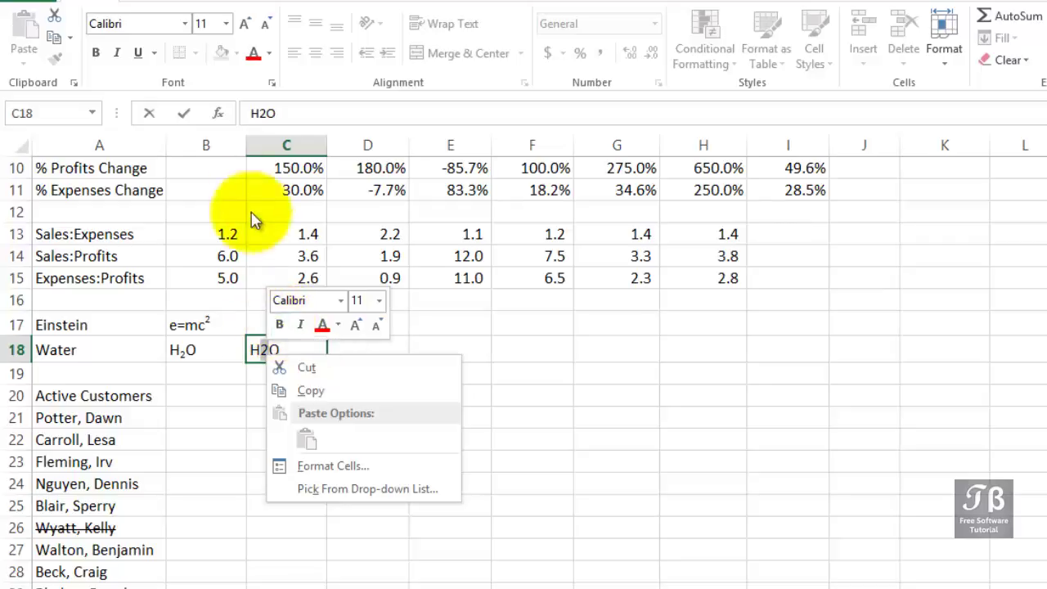
Apply Subscript to the selected 2 in C18 through the Font dialog
left_click(272, 84)
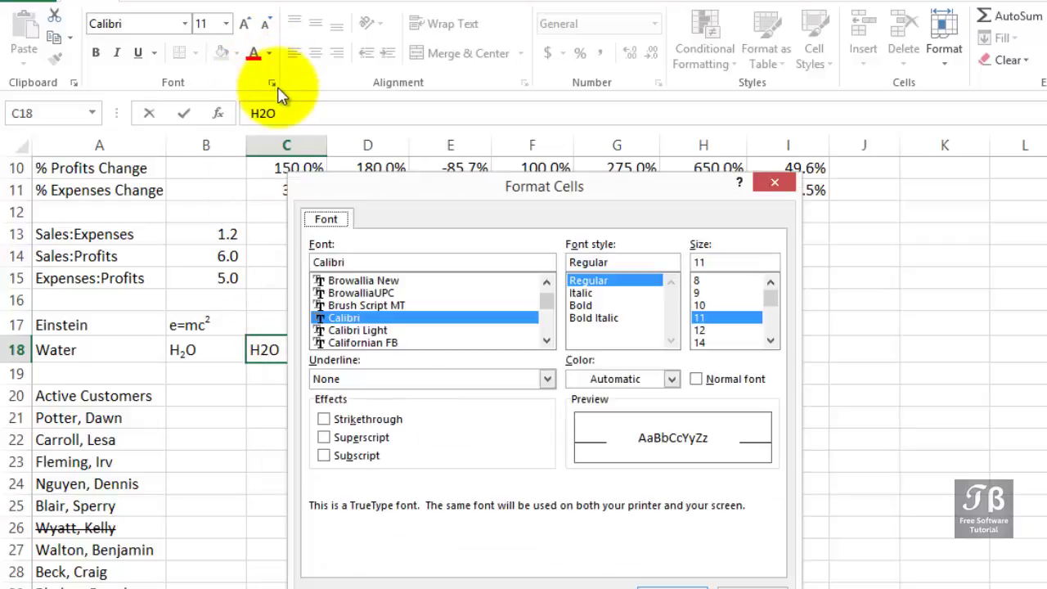
mouse_move(456, 192)
left_mouse_down()
mouse_move(511, 175)
mouse_move(631, 69)
left_mouse_up()
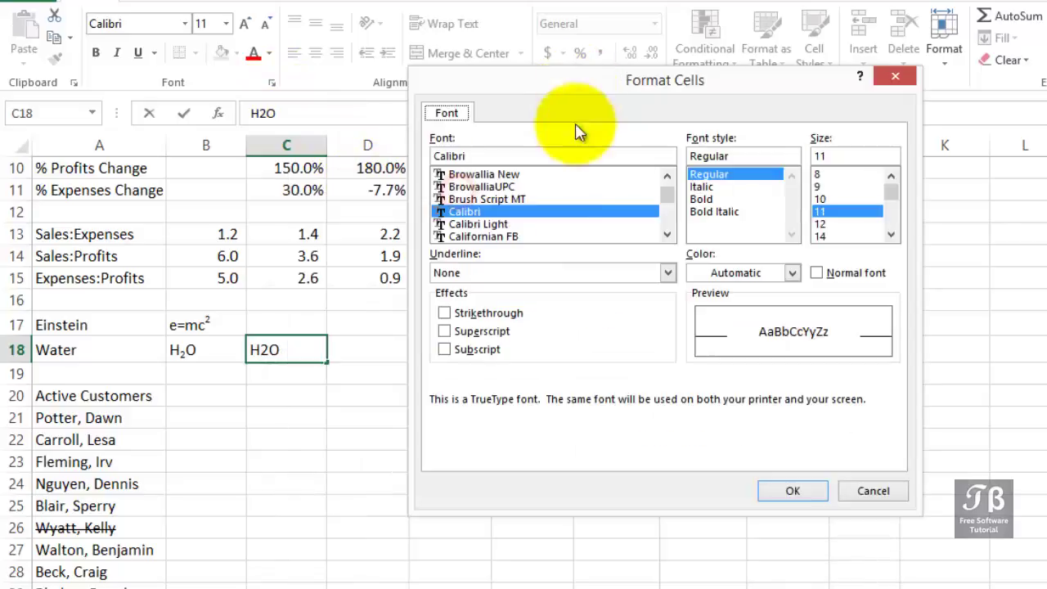
left_click(460, 360)
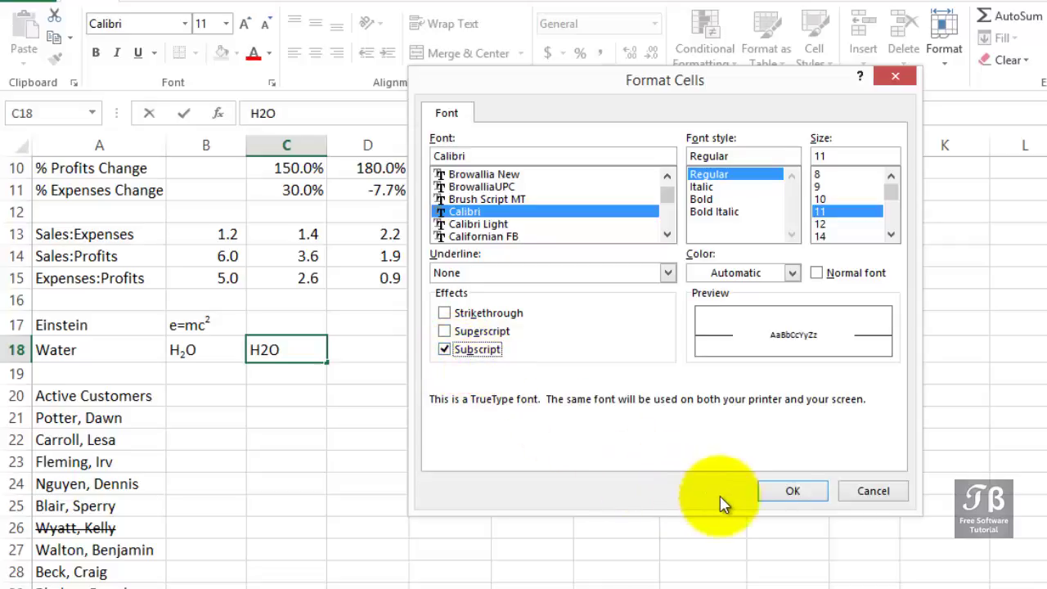
left_click(781, 493)
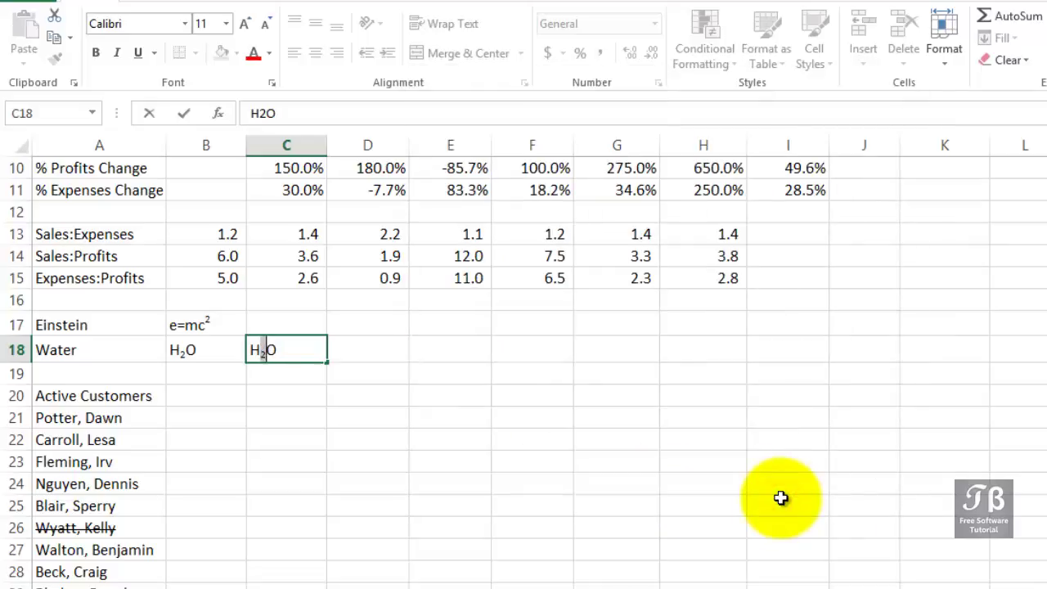
left_click(334, 484)
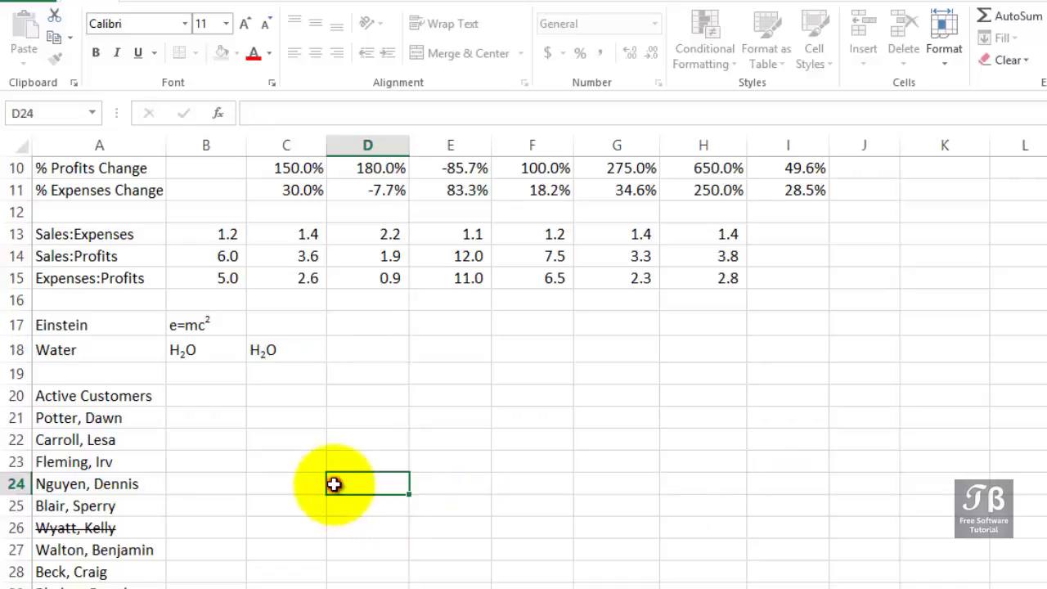
scroll(333, 484, "down", 2)
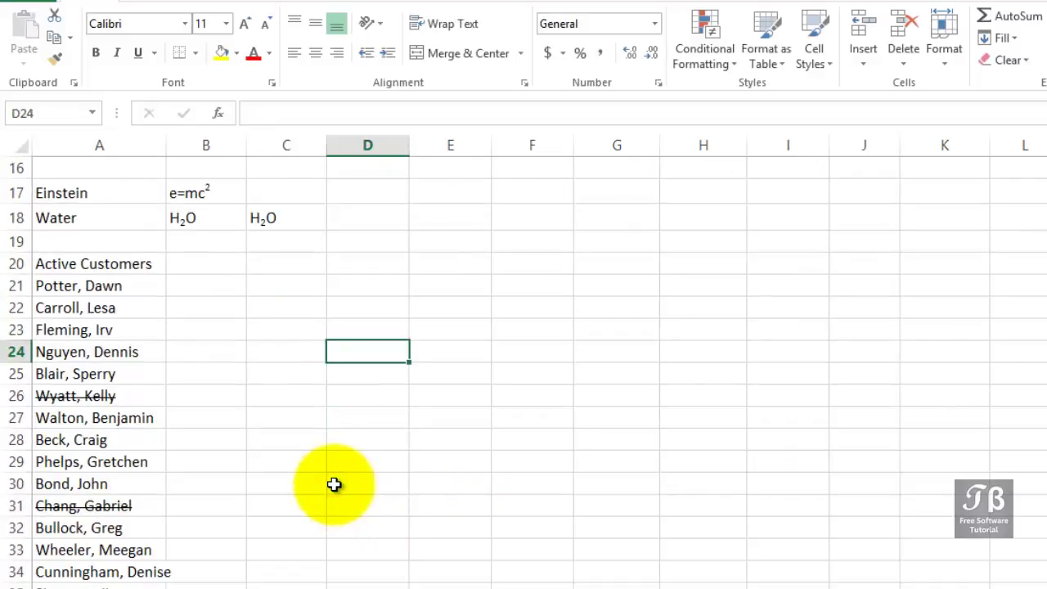
scroll(334, 484, "down", 1)
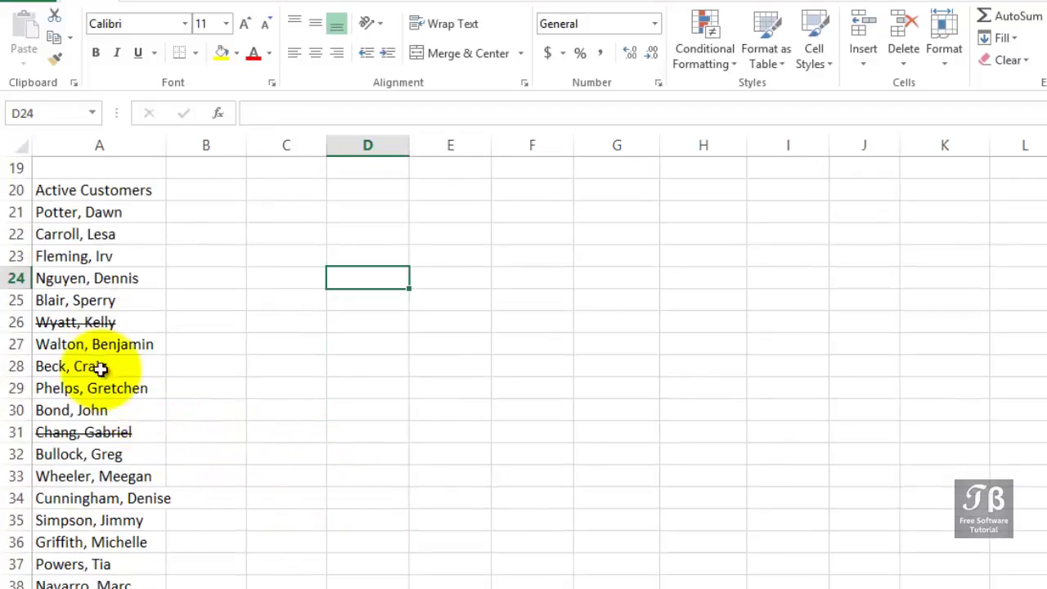
left_click(88, 319)
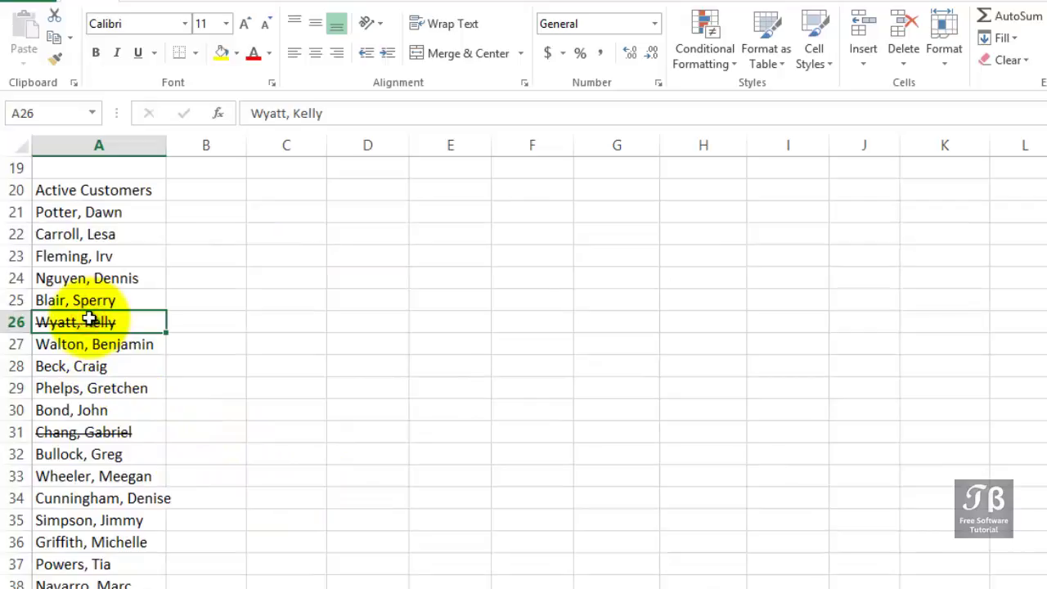
key("ctrl+5")
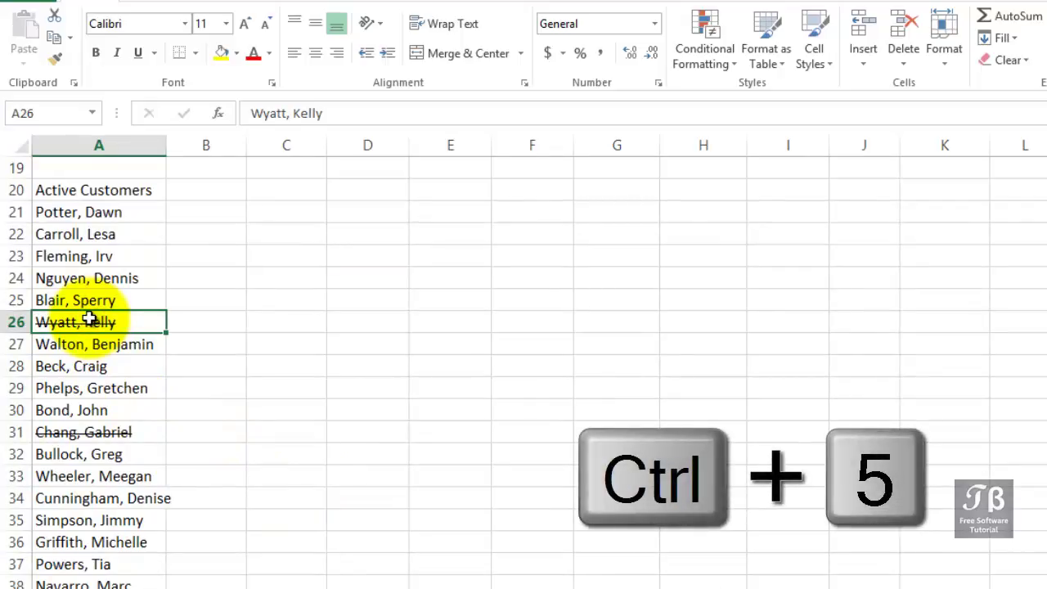
left_click_drag(103, 213, 108, 250)
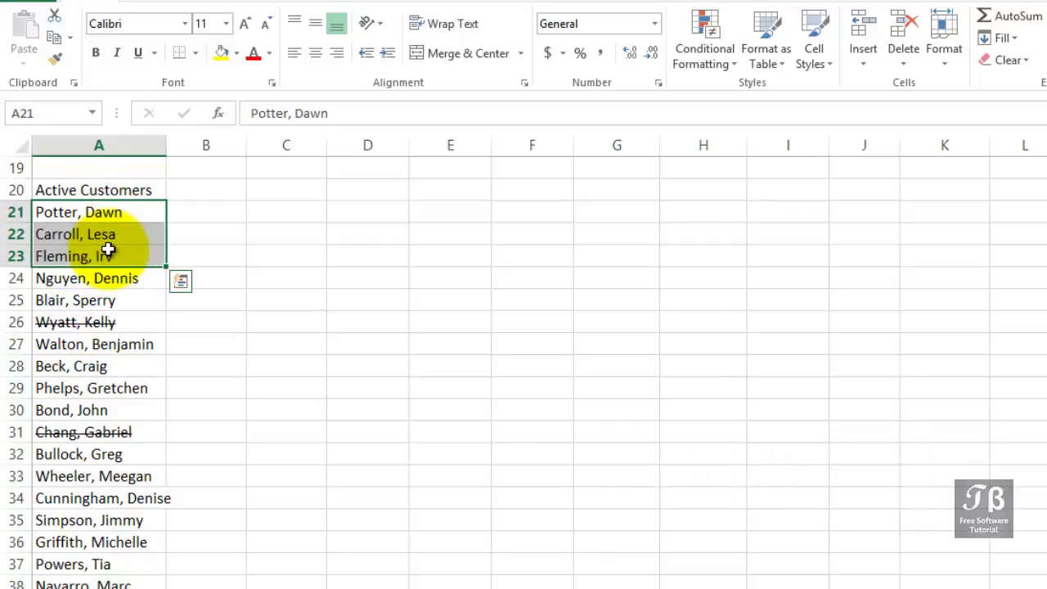
Apply Strikethrough to the customer names in A21:A23 via Format Cells
right_click(109, 250)
left_click(162, 553)
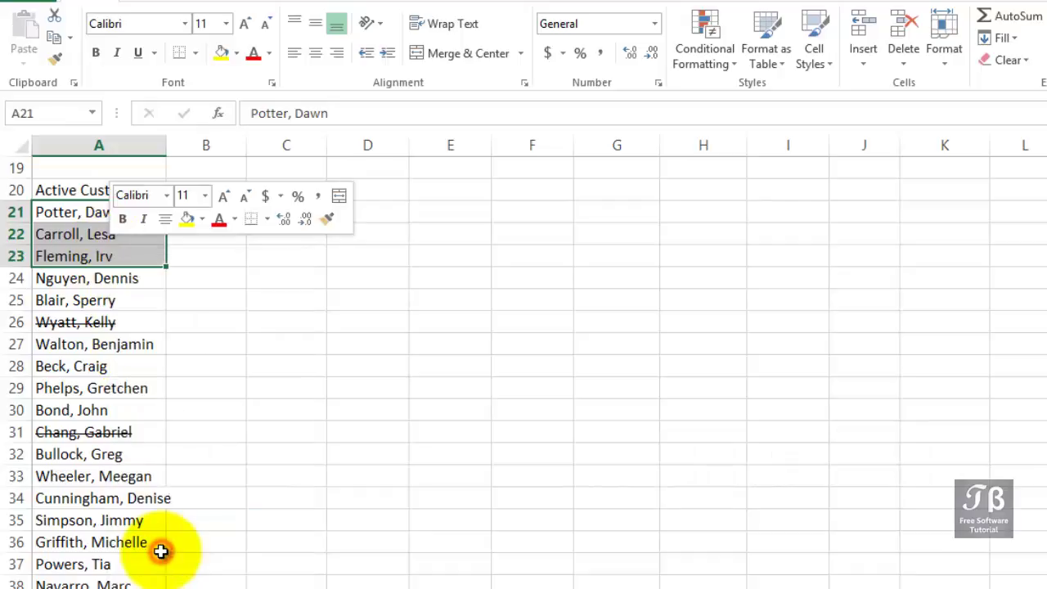
left_click_drag(200, 218, 586, 147)
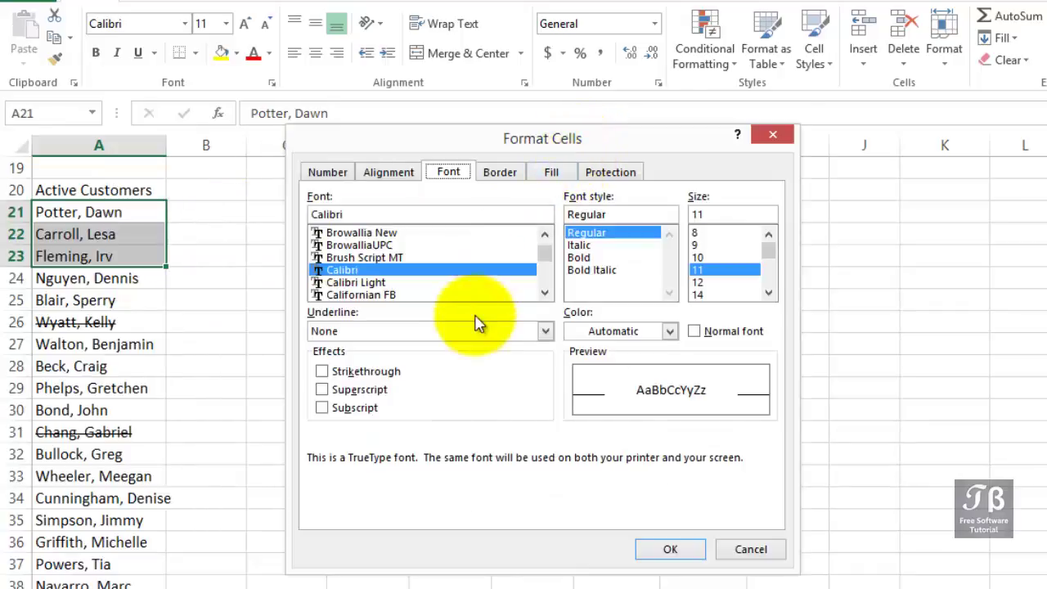
left_click(339, 375)
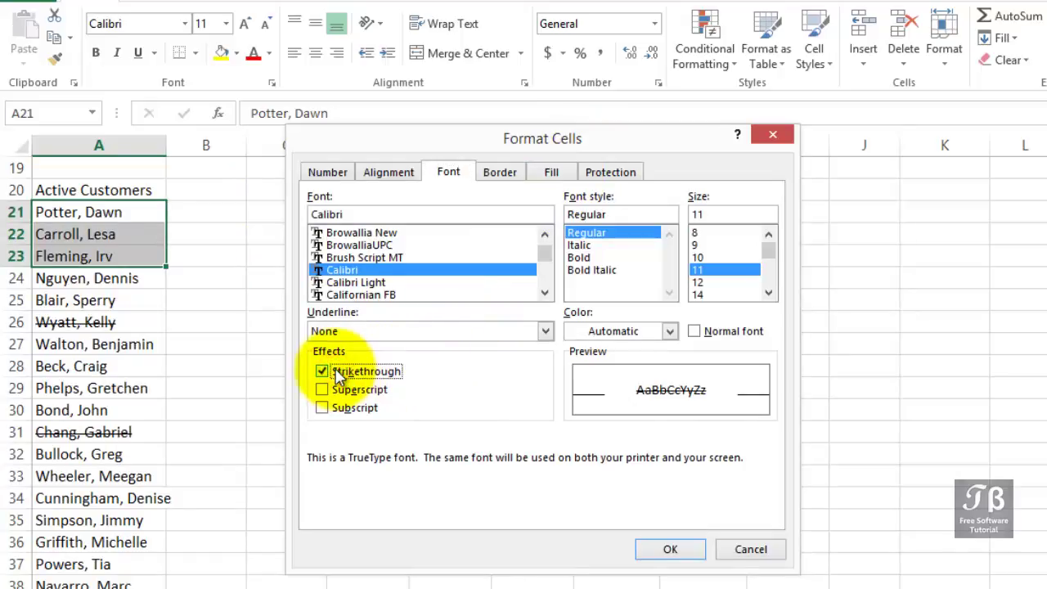
left_click(666, 551)
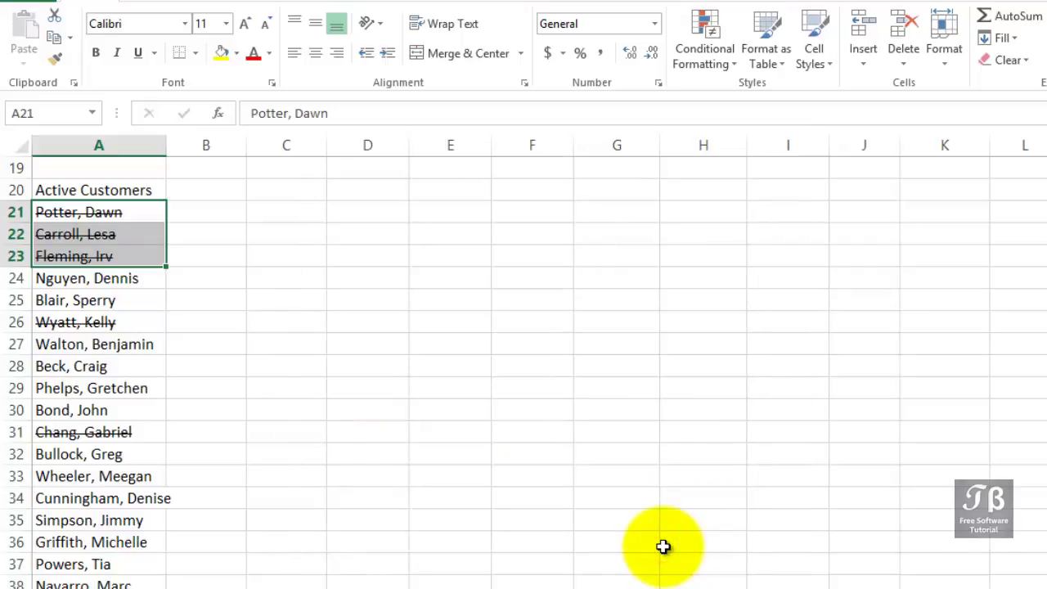
scroll(663, 546, "up", 3)
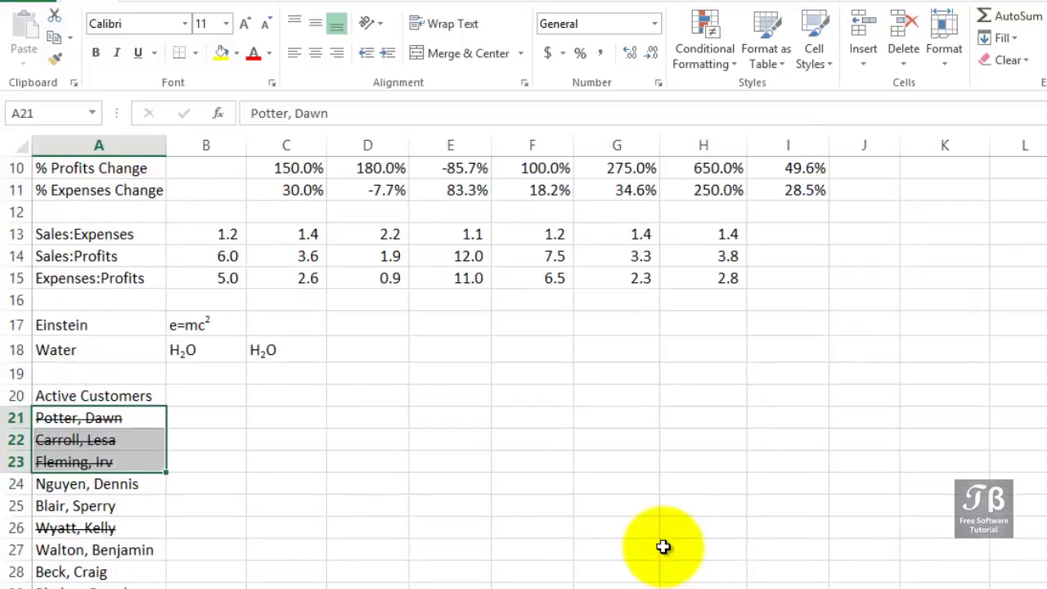
scroll(662, 546, "up", 3)
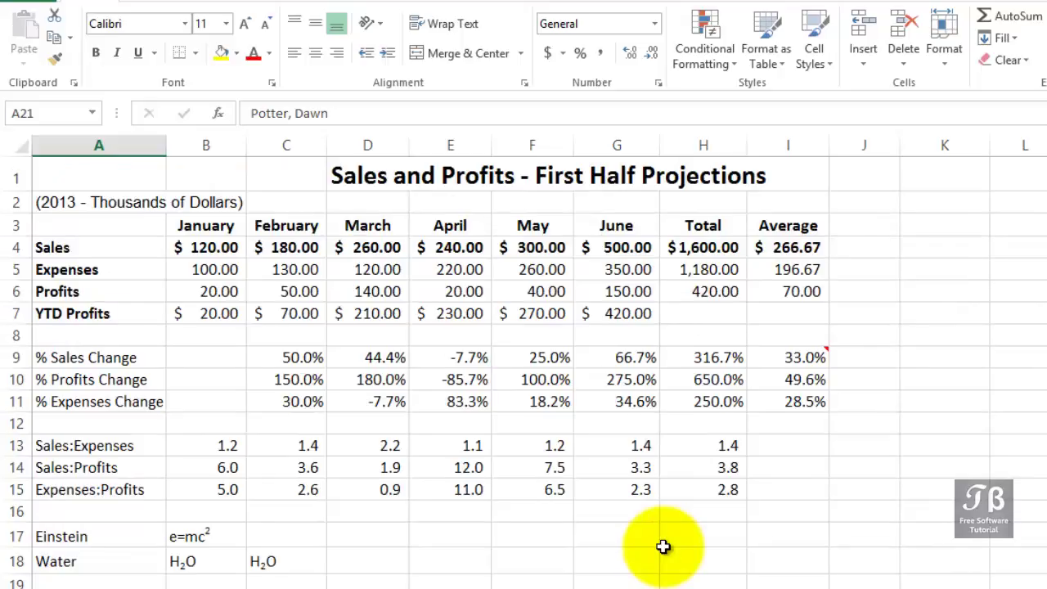